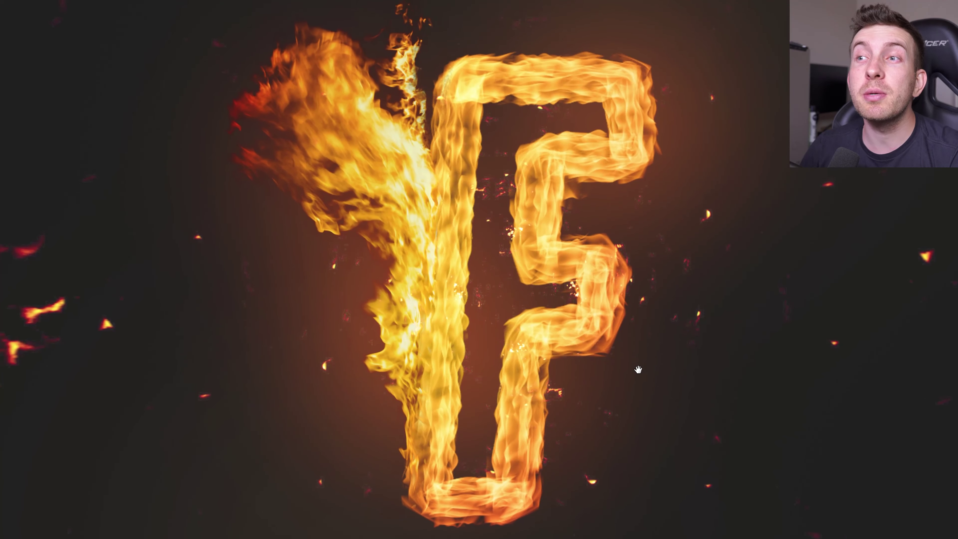
Pan around the finished flaming F artwork.
{"action": "left_click_drag", "start_coordinate": [626, 365], "coordinate": [587, 365]}
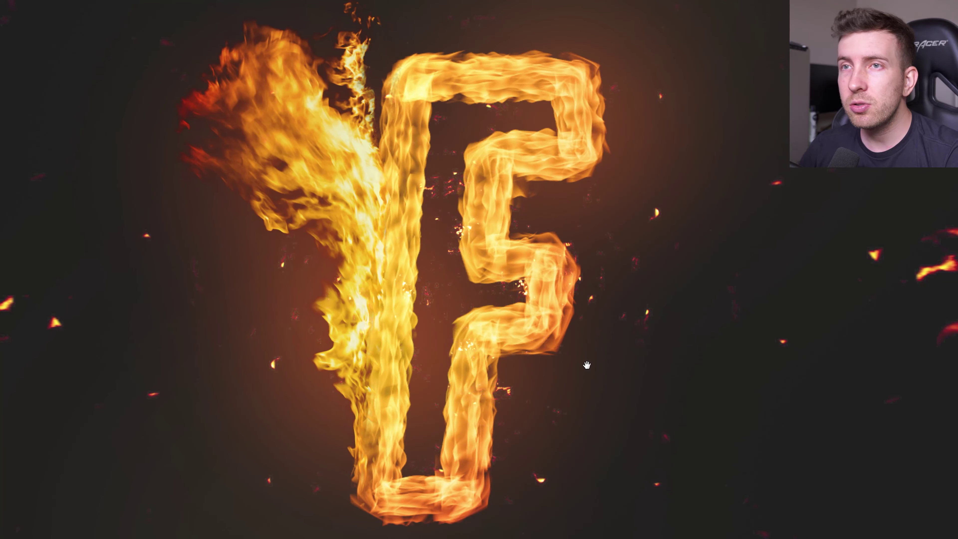
{"action": "left_click_drag", "start_coordinate": [587, 365], "coordinate": [589, 366]}
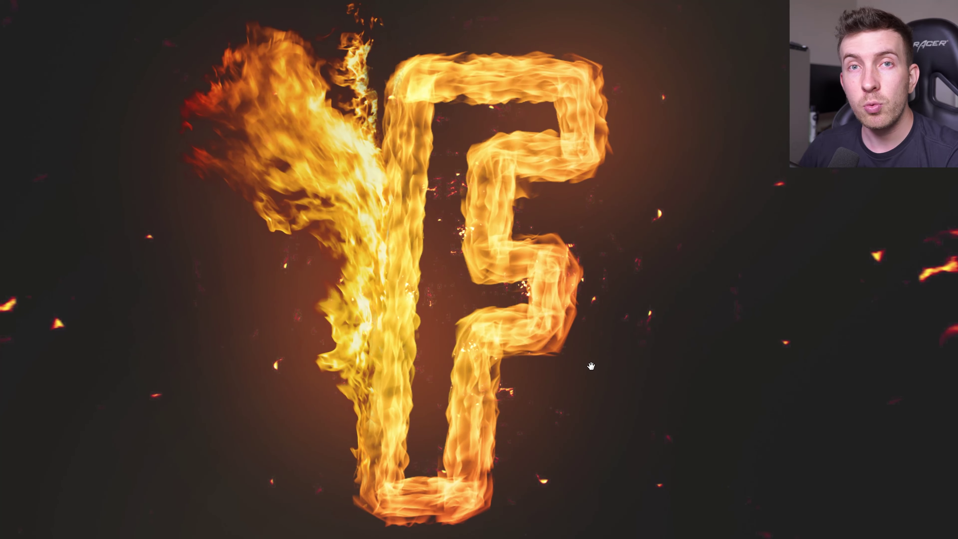
{"action": "left_click_drag", "start_coordinate": [590, 366], "coordinate": [576, 360]}
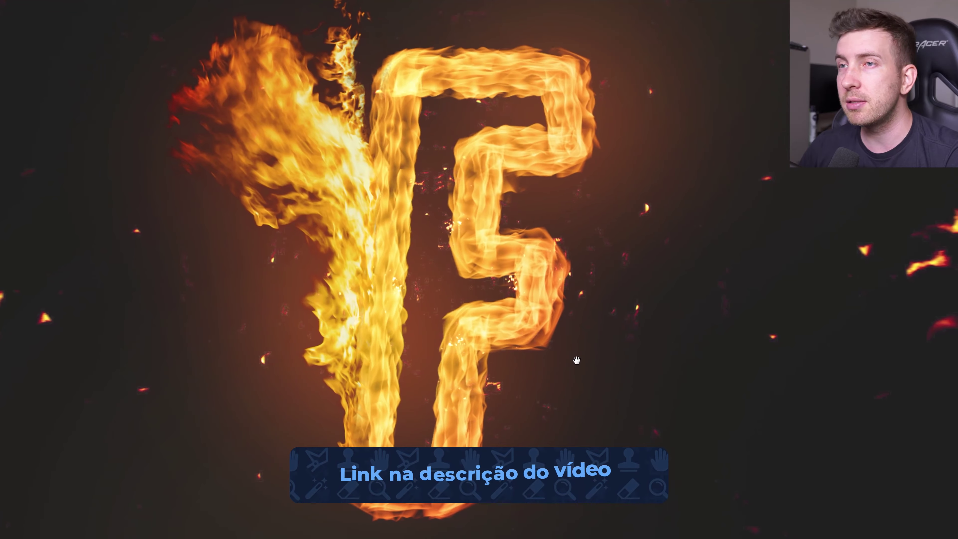
{"action": "left_click_drag", "start_coordinate": [577, 360], "coordinate": [584, 361]}
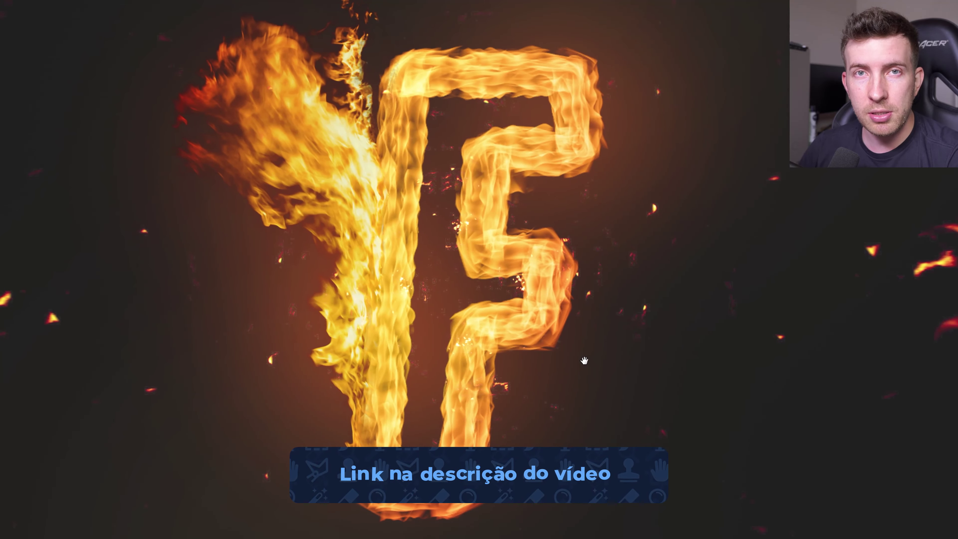
{"action": "left_click_drag", "start_coordinate": [586, 356], "coordinate": [580, 358]}
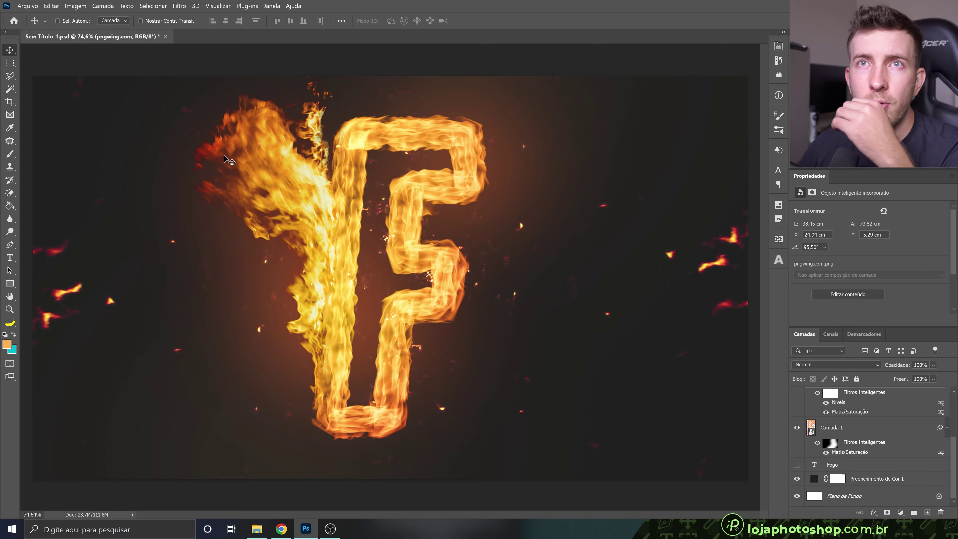
Create a new white 3840 × 2160 px document at 72 ppi.
{"action": "left_click", "coordinate": [27, 6]}
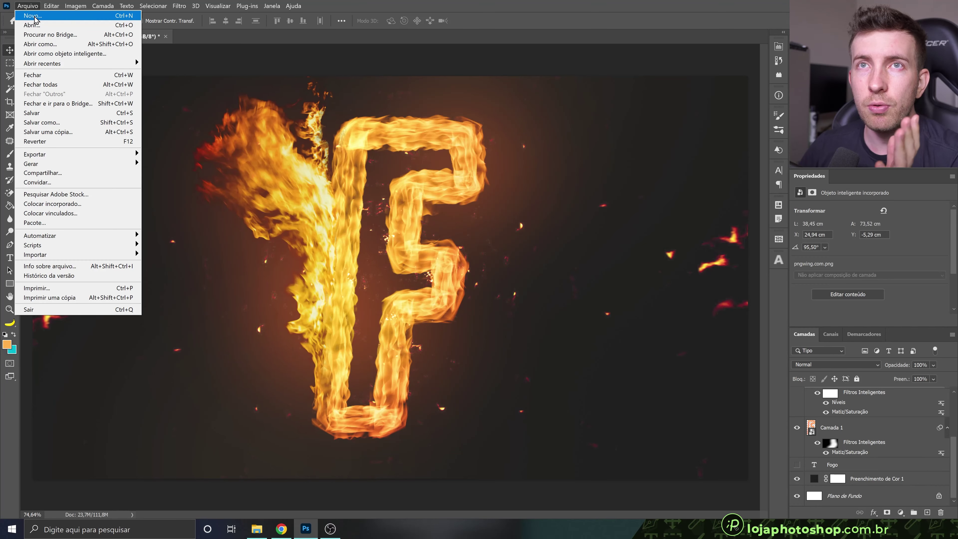
{"action": "left_click", "coordinate": [35, 17]}
{"action": "type", "text": "3840"}
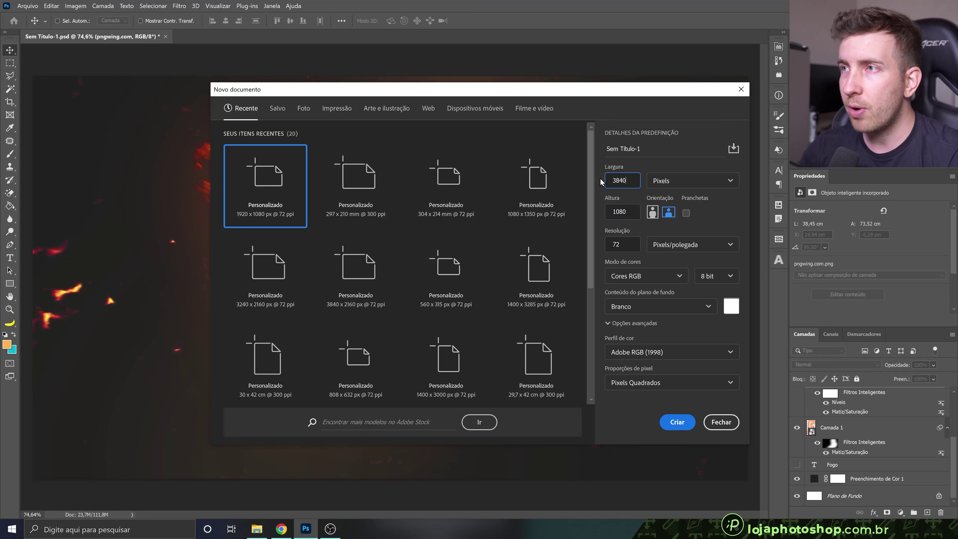
{"action": "key", "text": "Tab"}
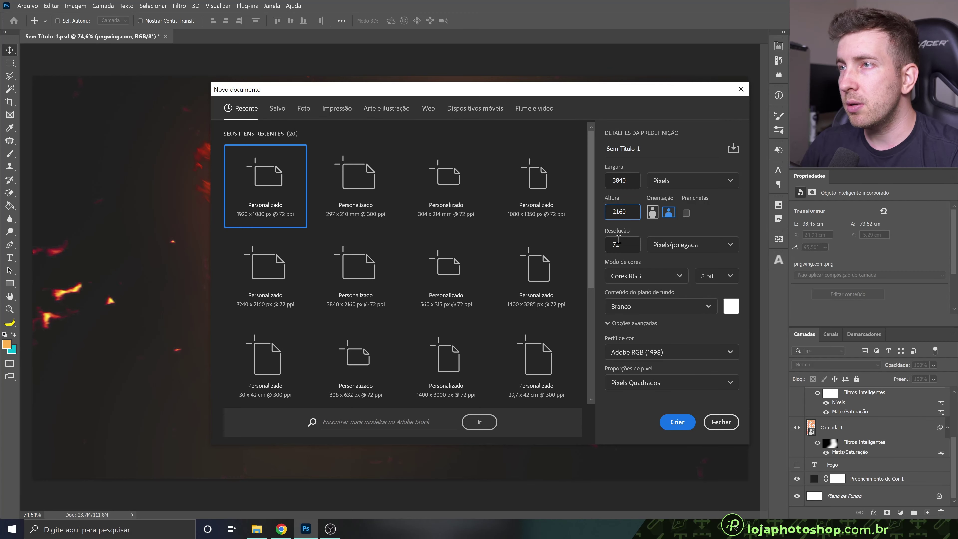
{"action": "left_click", "coordinate": [669, 421]}
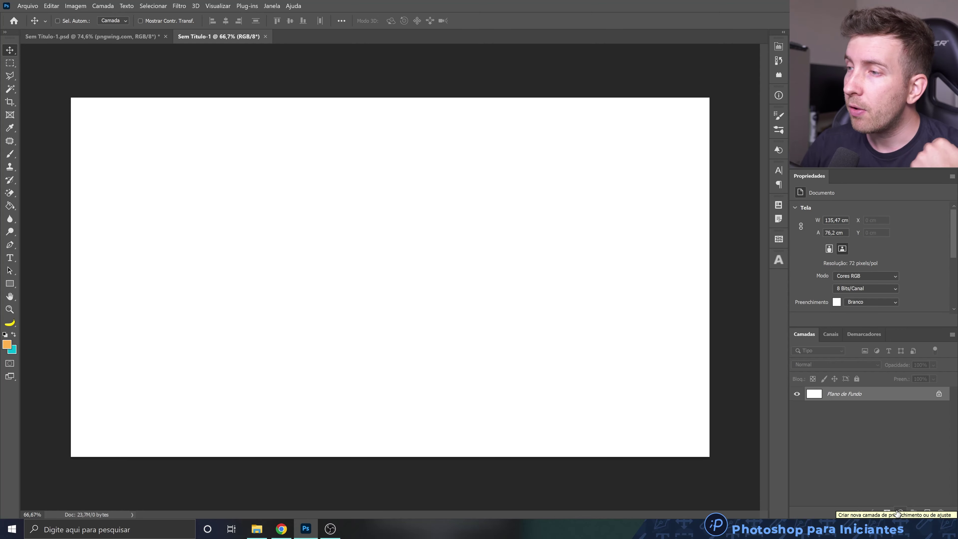
Cover the canvas with a #2d2d2d dark grey solid colour fill layer.
{"action": "left_click", "coordinate": [900, 512]}
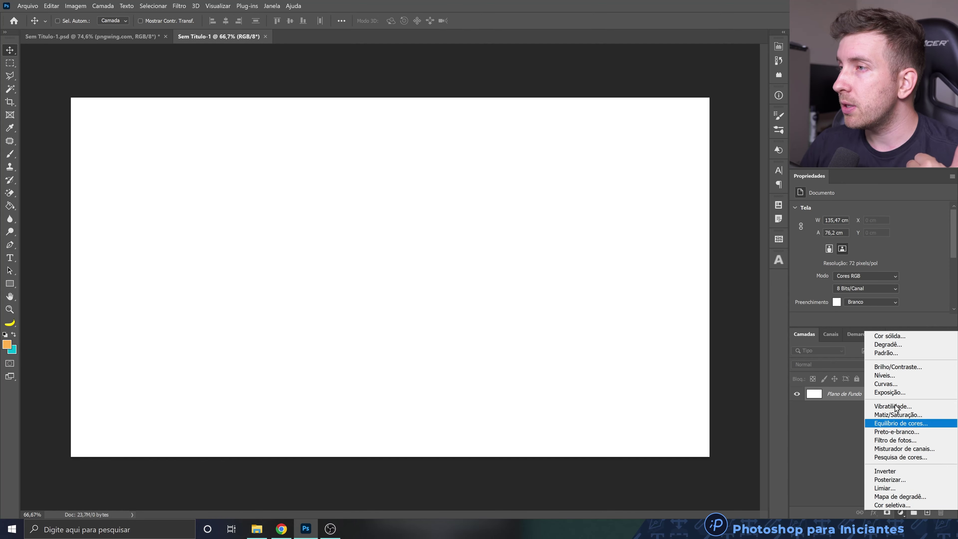
{"action": "left_click", "coordinate": [890, 336]}
{"action": "left_click_drag", "start_coordinate": [580, 378], "coordinate": [541, 370]}
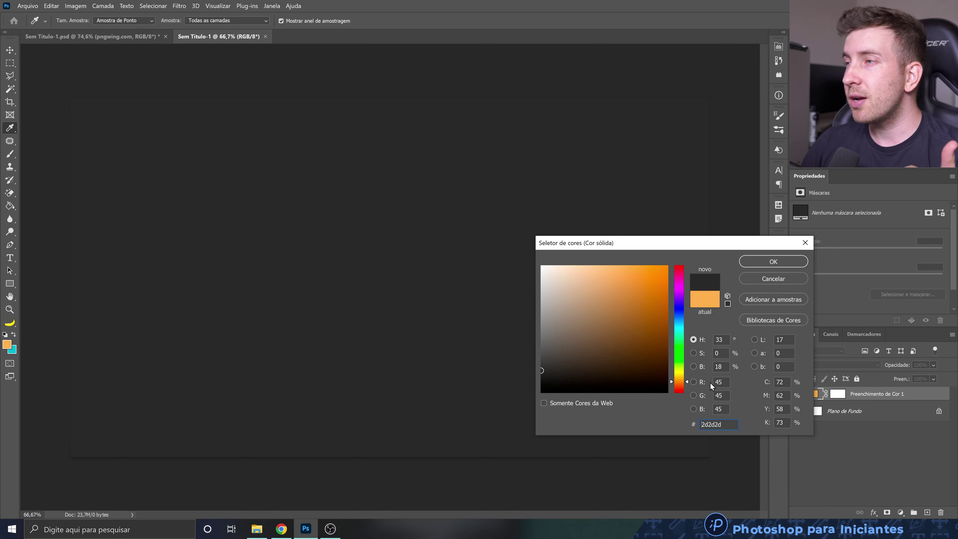
{"action": "left_click_drag", "start_coordinate": [714, 244], "coordinate": [600, 241]}
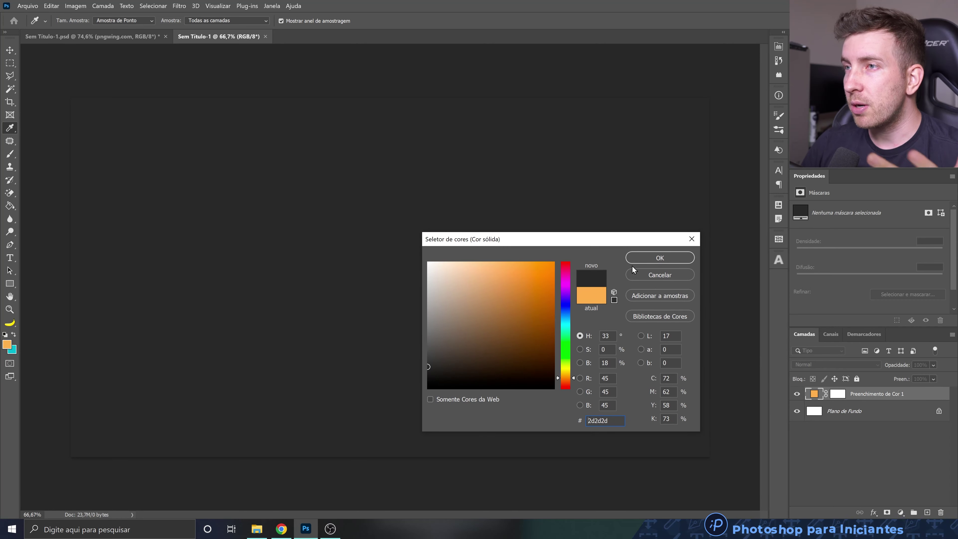
{"action": "left_click", "coordinate": [669, 259]}
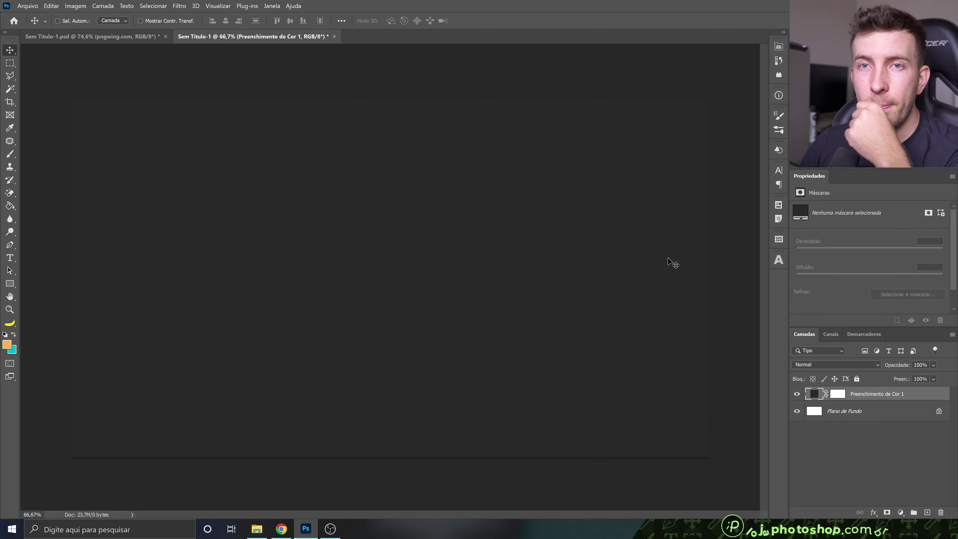
{"action": "left_click", "coordinate": [12, 260]}
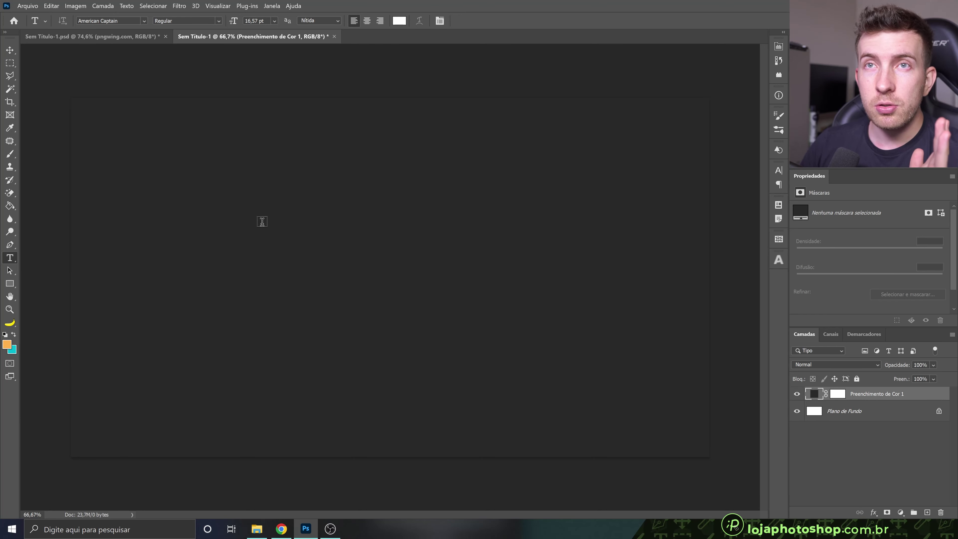
Place a white American Captain F at 121 pt as a committed text layer.
{"action": "left_click", "coordinate": [274, 21]}
{"action": "left_click", "coordinate": [270, 25]}
{"action": "type", "text": "121"}
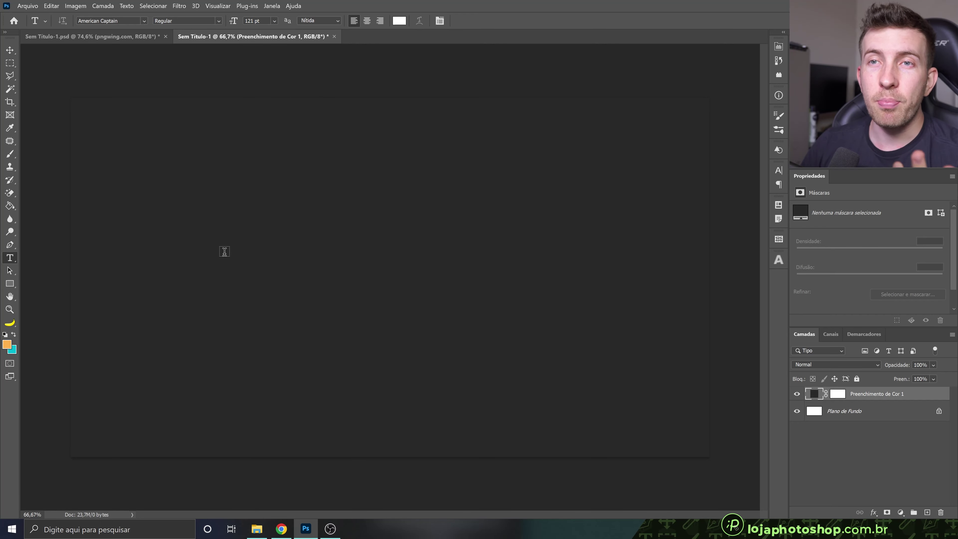
{"action": "left_click", "coordinate": [214, 250]}
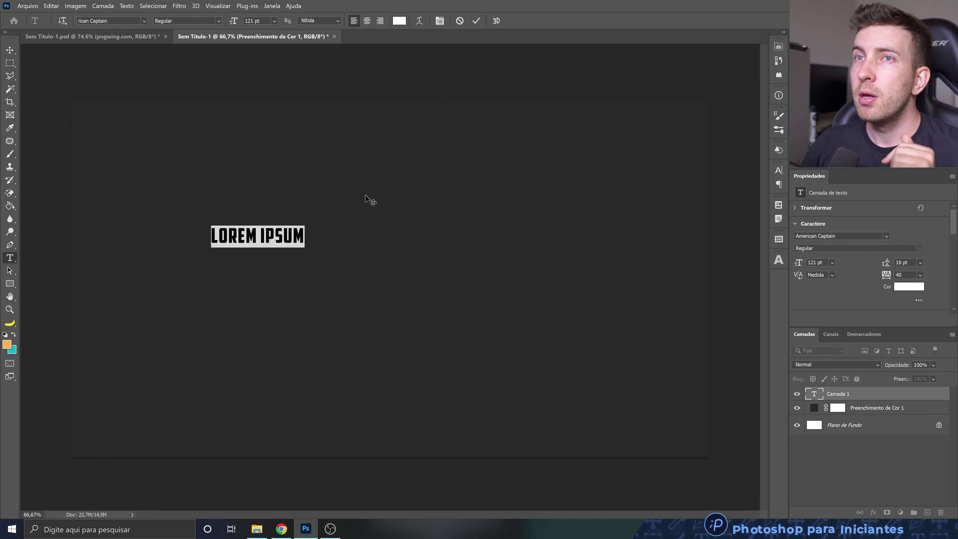
{"action": "type", "text": "F"}
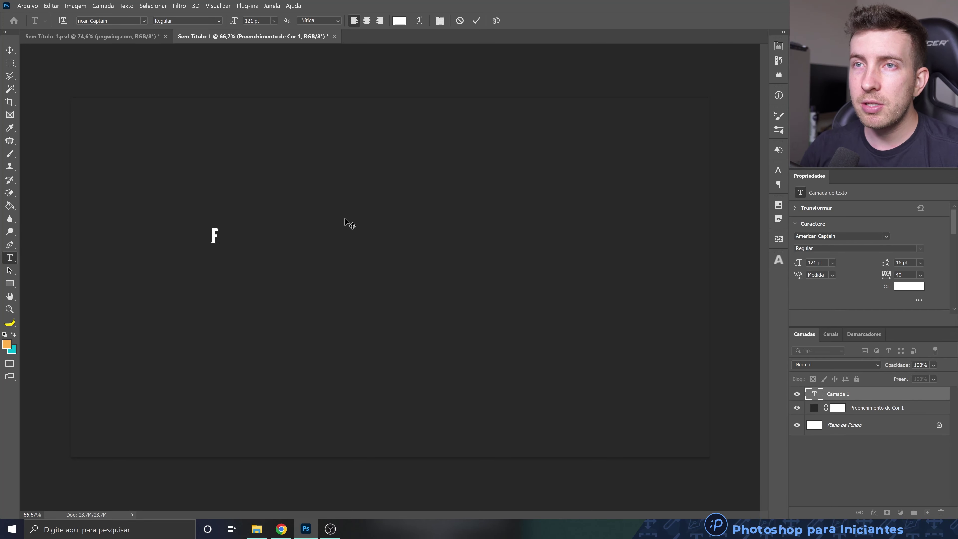
{"action": "type", "text": "OGO"}
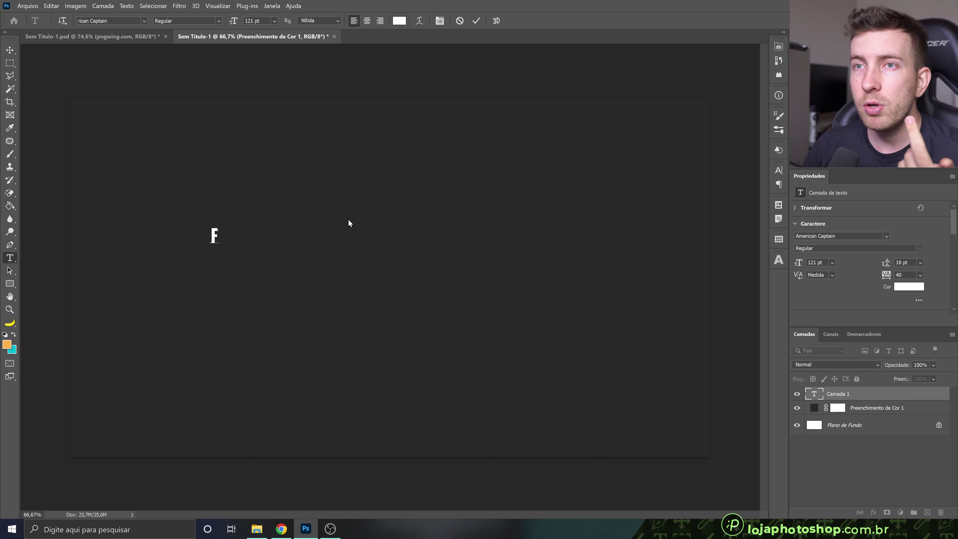
{"action": "left_click", "coordinate": [477, 20]}
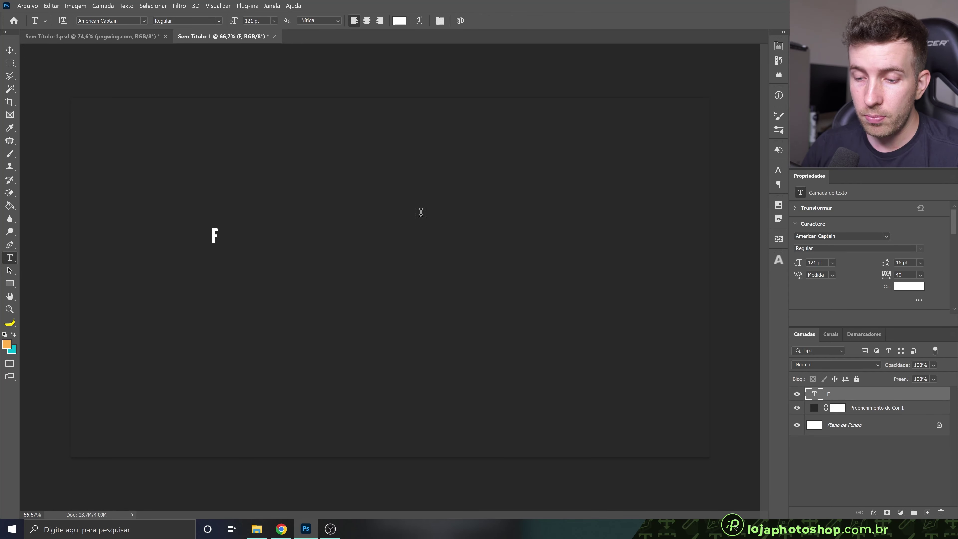
{"action": "key", "text": "ctrl+t"}
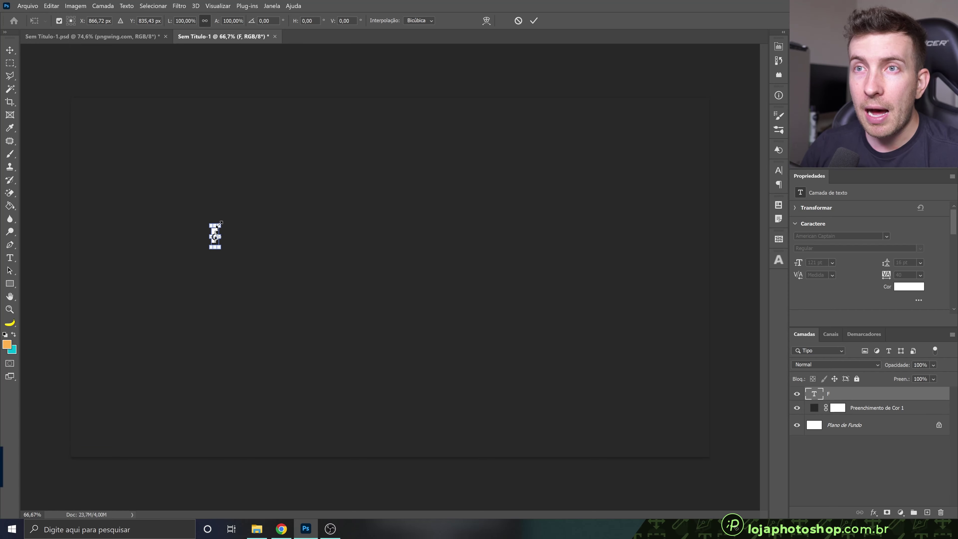
Scale the F to roughly 1813 pt and centre it on the canvas.
{"action": "left_click_drag", "start_coordinate": [221, 223], "coordinate": [336, 133]}
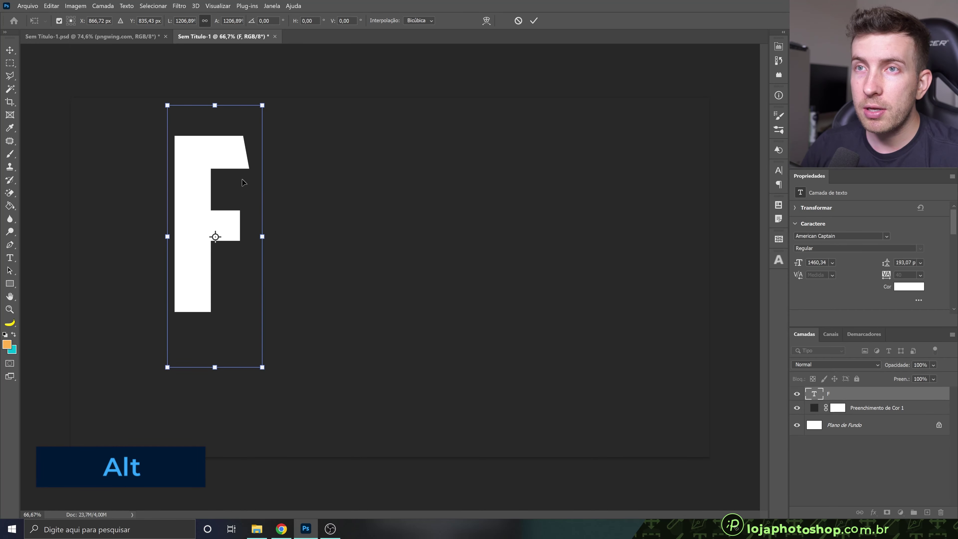
{"action": "left_click_drag", "start_coordinate": [242, 182], "coordinate": [418, 231]}
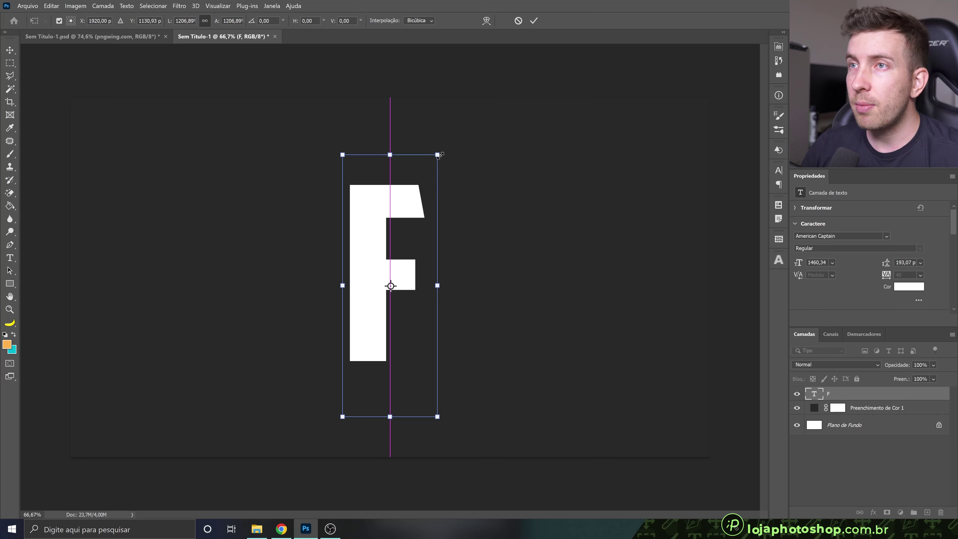
{"action": "left_click_drag", "start_coordinate": [438, 155], "coordinate": [447, 132]}
{"action": "left_click_drag", "start_coordinate": [417, 194], "coordinate": [418, 184]}
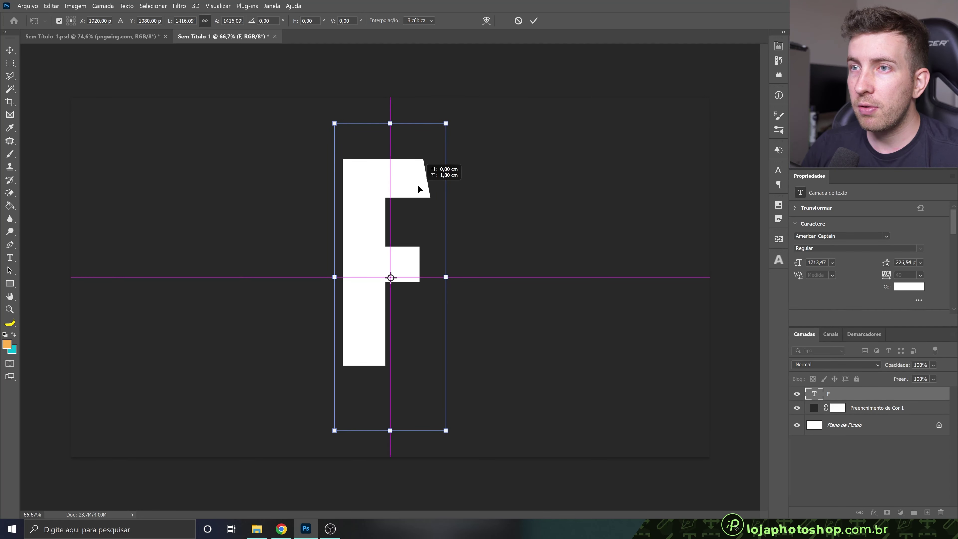
{"action": "left_click_drag", "start_coordinate": [446, 123], "coordinate": [449, 114]}
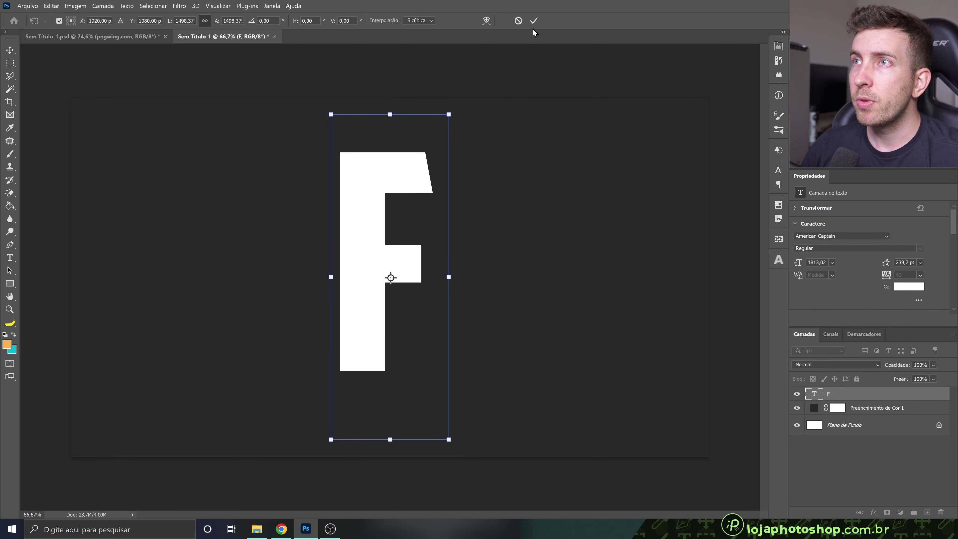
{"action": "left_click", "coordinate": [534, 21]}
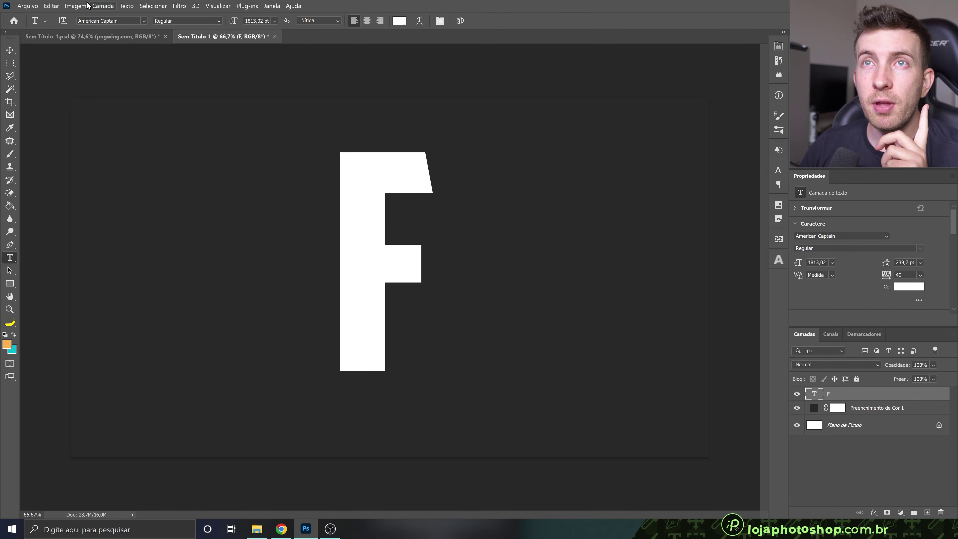
Create a work path from the F and add empty Camada 1 above it.
{"action": "left_click", "coordinate": [126, 6]}
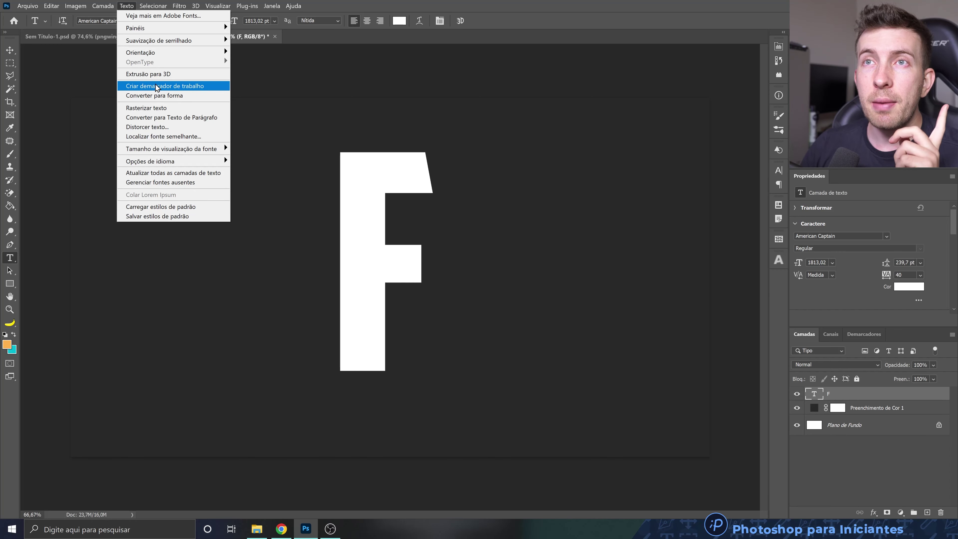
{"action": "left_click", "coordinate": [176, 87]}
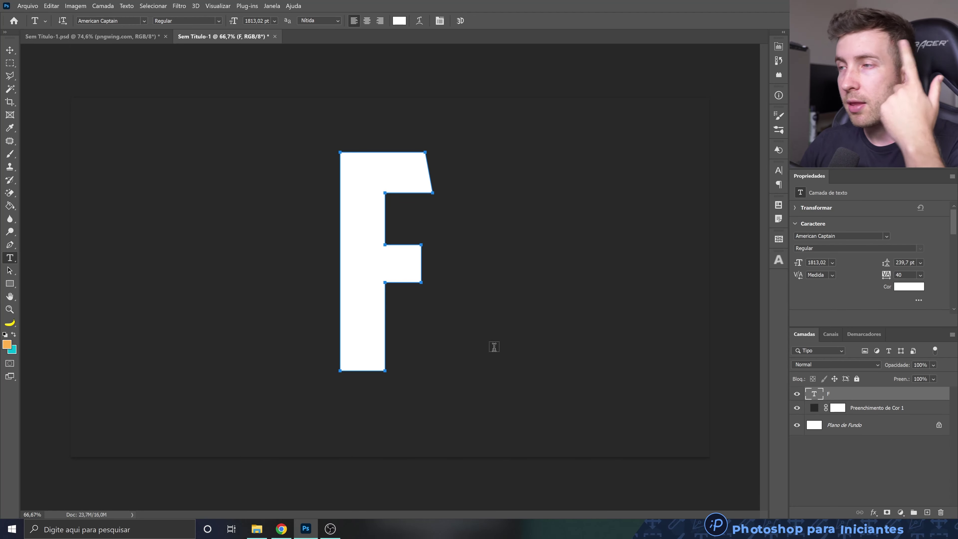
{"action": "left_click", "coordinate": [928, 512]}
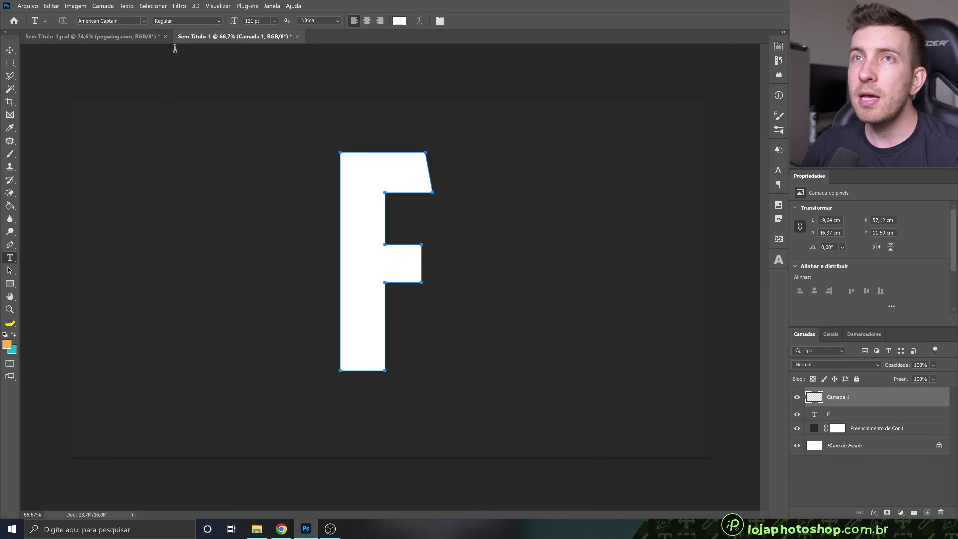
{"action": "left_click", "coordinate": [179, 5]}
{"action": "mouse_move", "coordinate": [196, 169]}
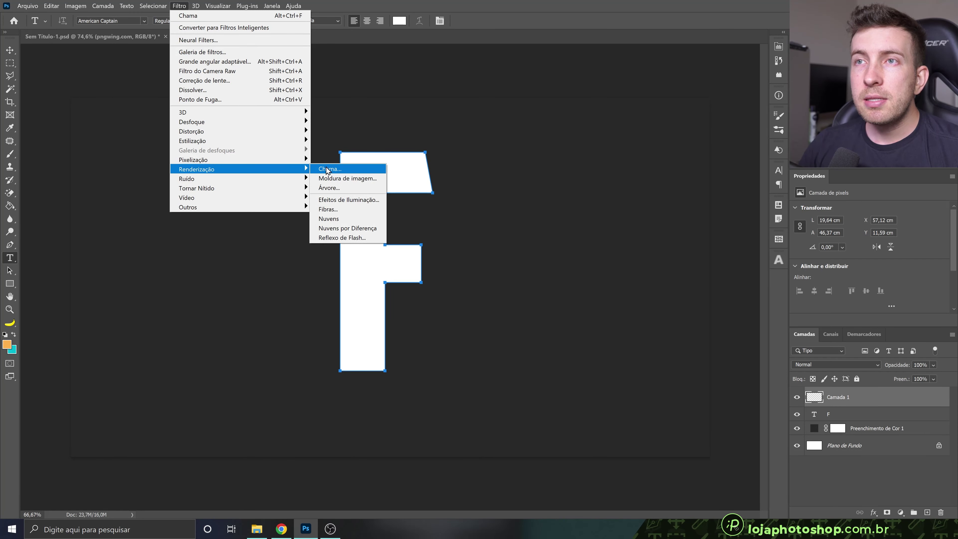
Run the Chama render filter on the F path, past the path-length warning.
{"action": "left_click", "coordinate": [326, 168]}
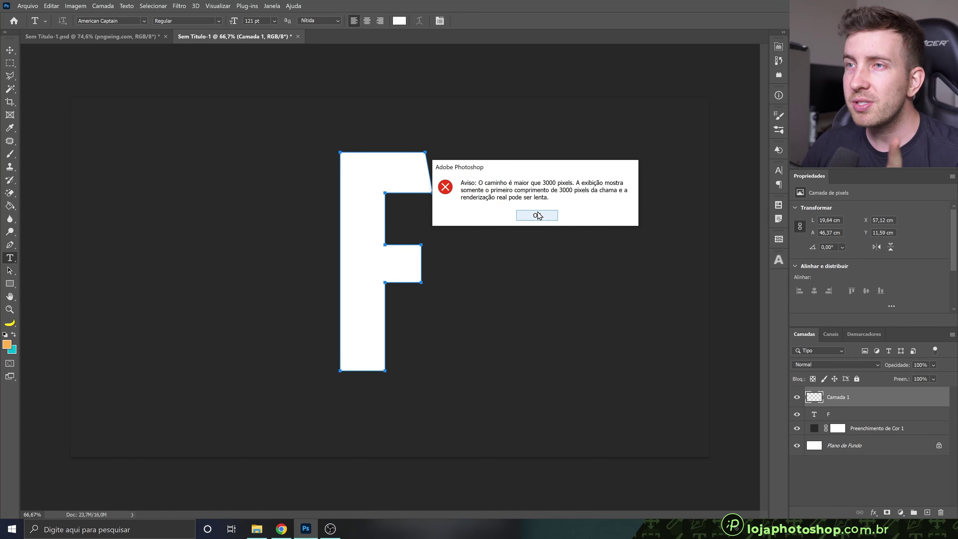
{"action": "left_click", "coordinate": [537, 215]}
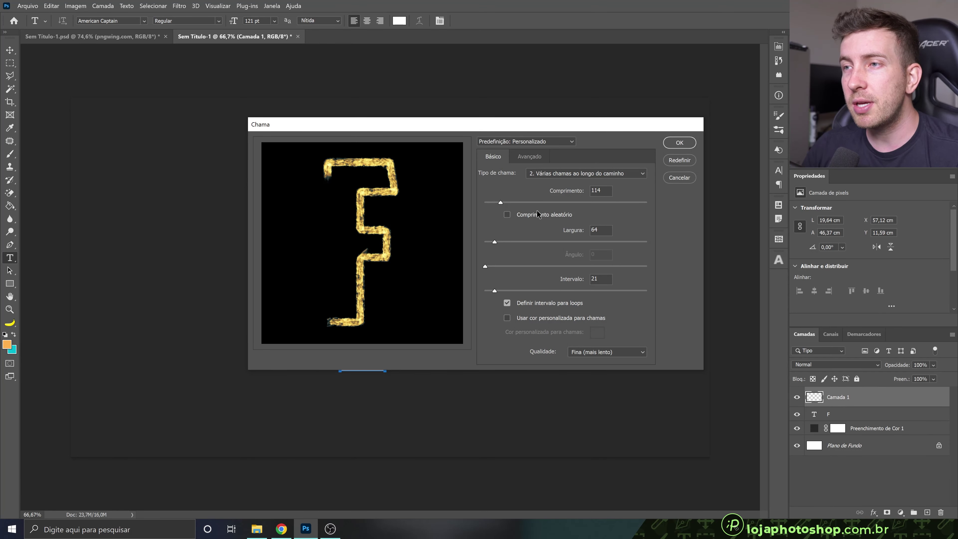
{"action": "left_click", "coordinate": [583, 355]}
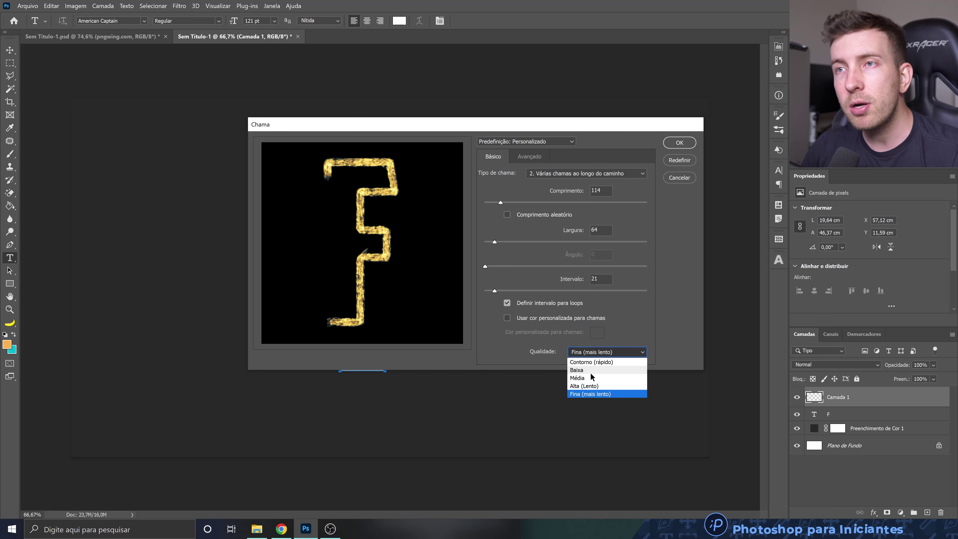
{"action": "left_click", "coordinate": [594, 395]}
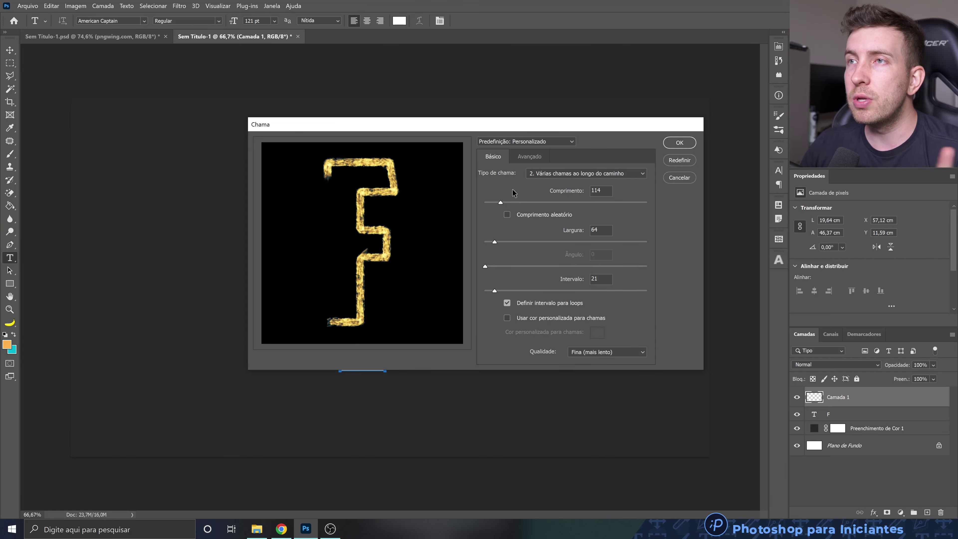
{"action": "left_click", "coordinate": [553, 174]}
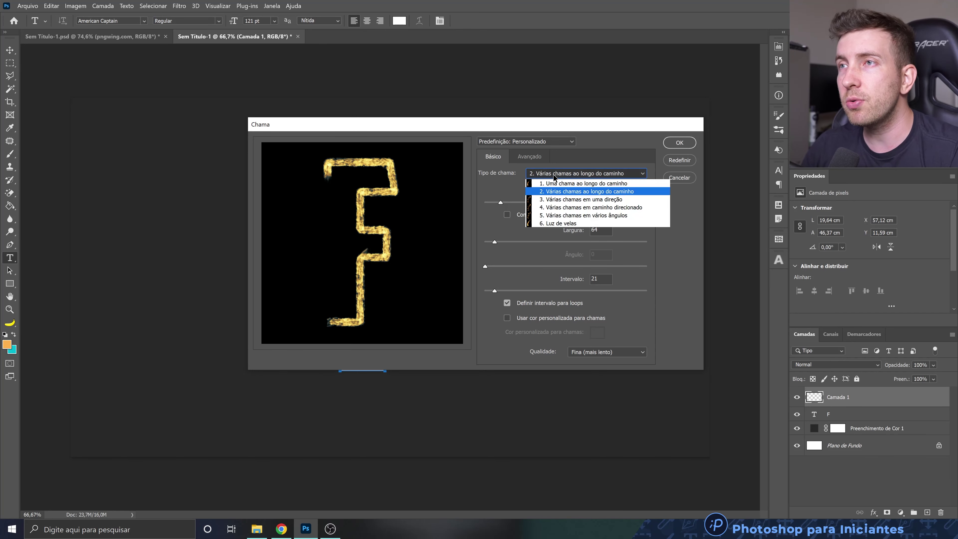
{"action": "left_click", "coordinate": [554, 183]}
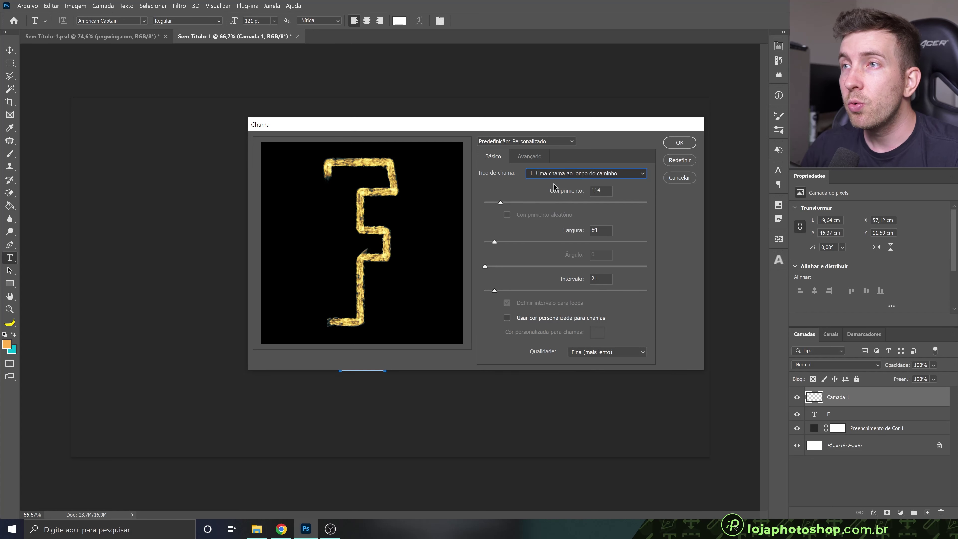
{"action": "left_click", "coordinate": [554, 174]}
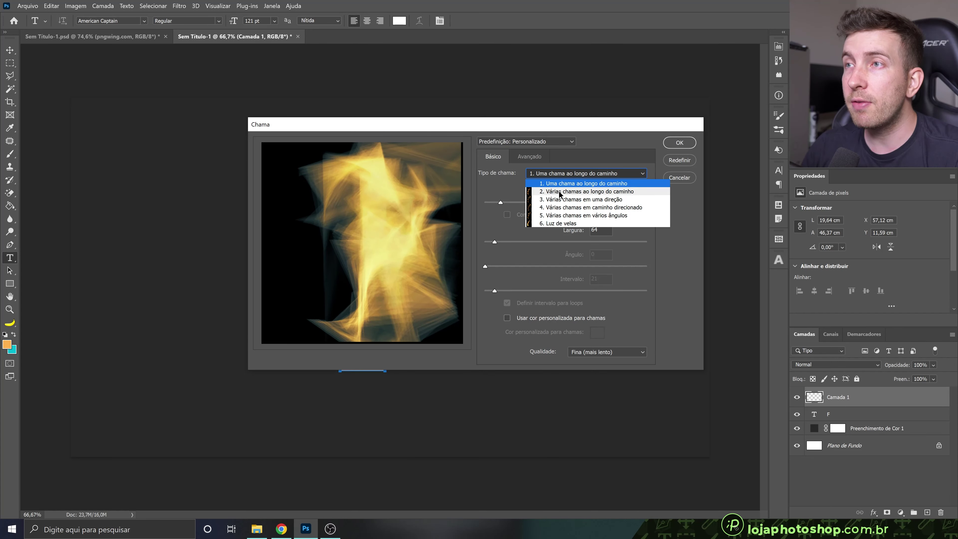
{"action": "left_click", "coordinate": [600, 192]}
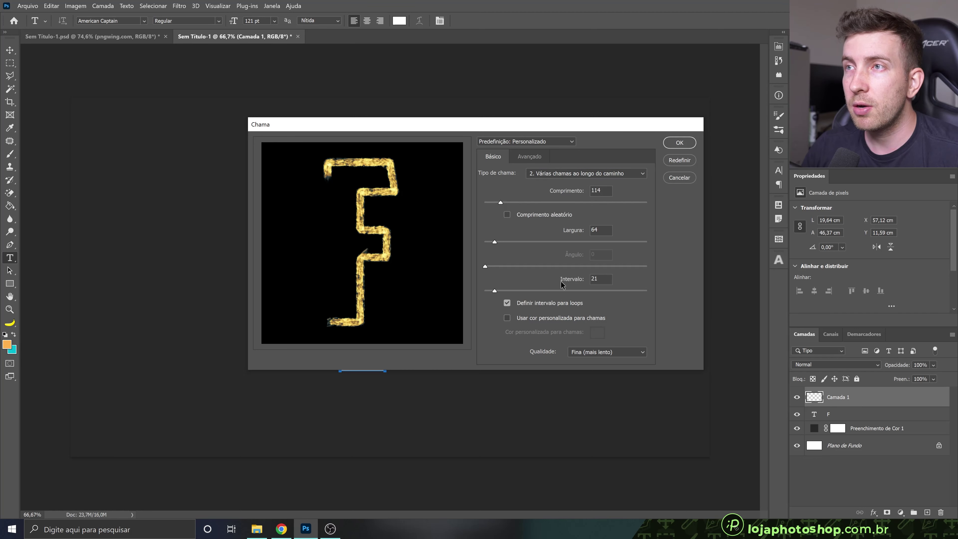
Render flames along the F with length 142, width 88 and interval 28.
{"action": "left_click_drag", "start_coordinate": [505, 202], "coordinate": [513, 203]}
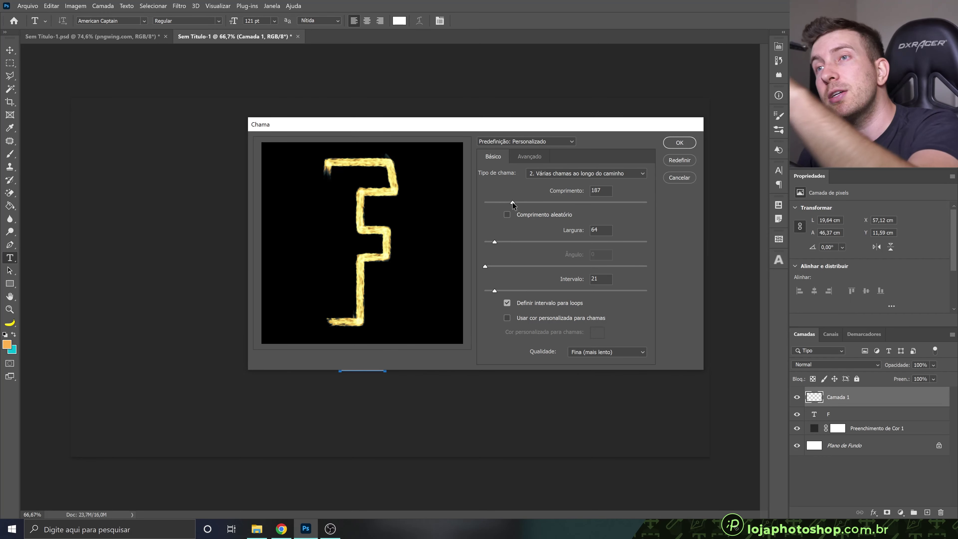
{"action": "left_click_drag", "start_coordinate": [512, 202], "coordinate": [508, 202]}
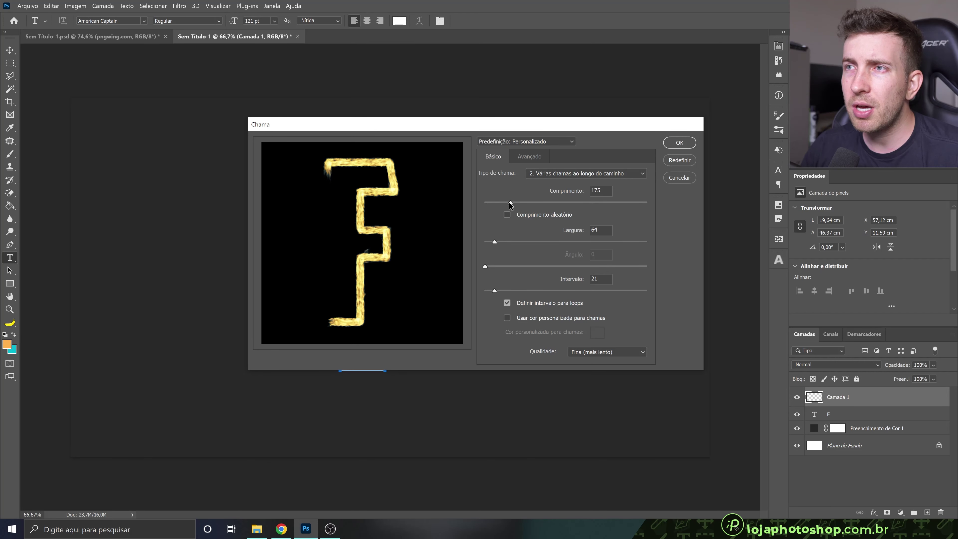
{"action": "left_click_drag", "start_coordinate": [508, 202], "coordinate": [498, 201]}
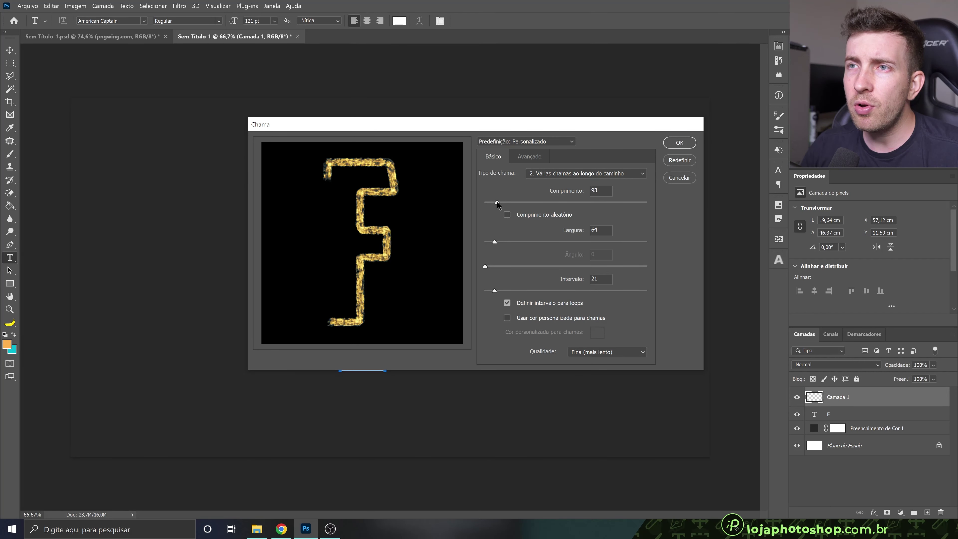
{"action": "left_click_drag", "start_coordinate": [491, 202], "coordinate": [501, 202]}
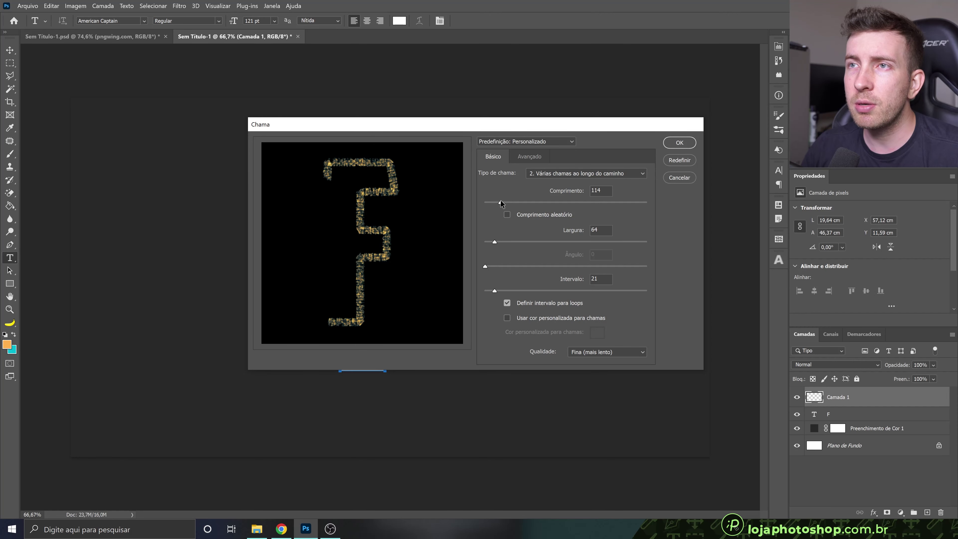
{"action": "left_click", "coordinate": [517, 202]}
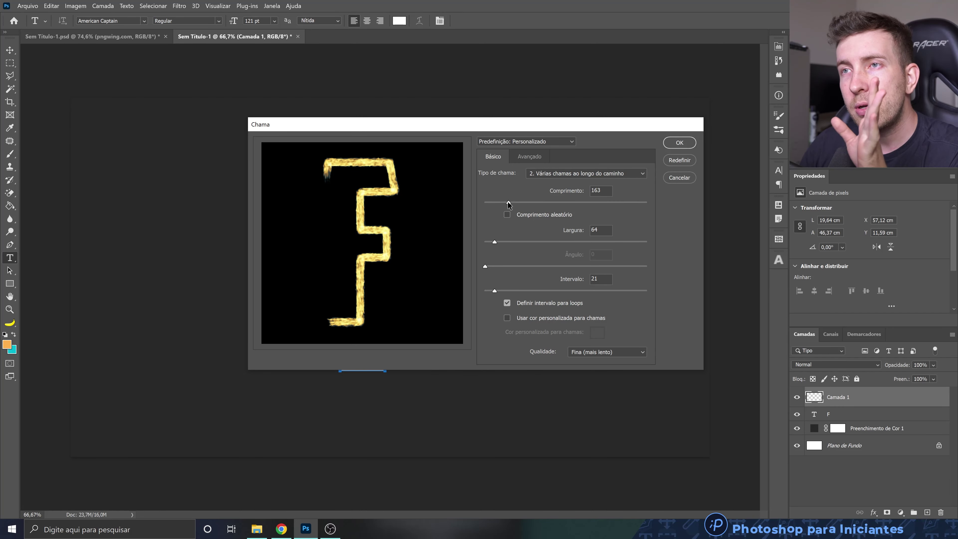
{"action": "left_click_drag", "start_coordinate": [508, 202], "coordinate": [504, 201]}
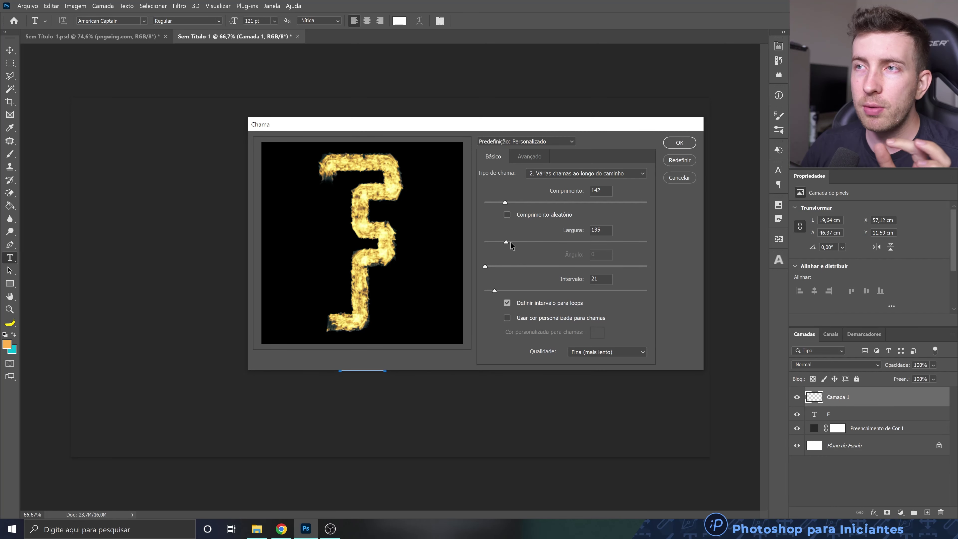
{"action": "left_click_drag", "start_coordinate": [506, 242], "coordinate": [504, 242]}
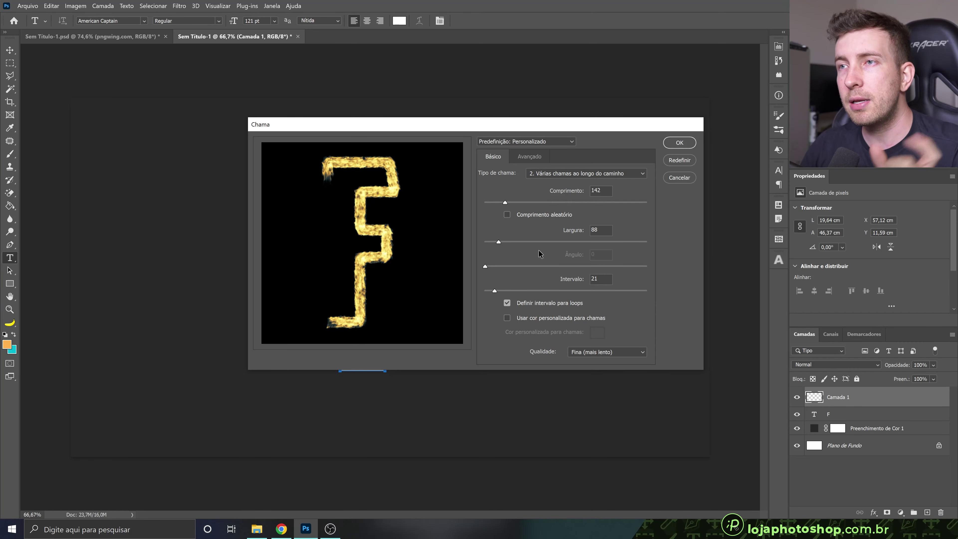
{"action": "mouse_move", "coordinate": [503, 292]}
{"action": "left_mouse_down"}
{"action": "mouse_move", "coordinate": [522, 291]}
{"action": "mouse_move", "coordinate": [501, 291]}
{"action": "left_mouse_up"}
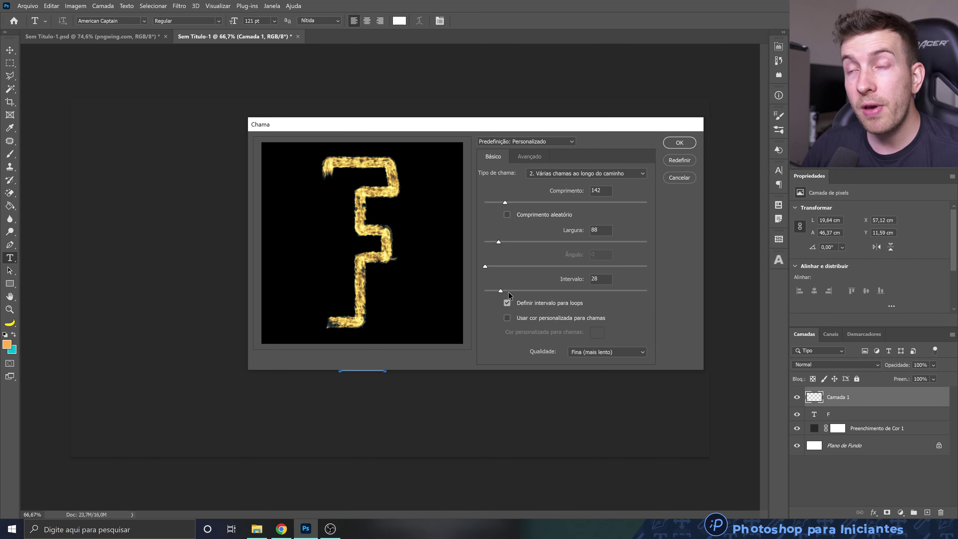
{"action": "left_click", "coordinate": [679, 143]}
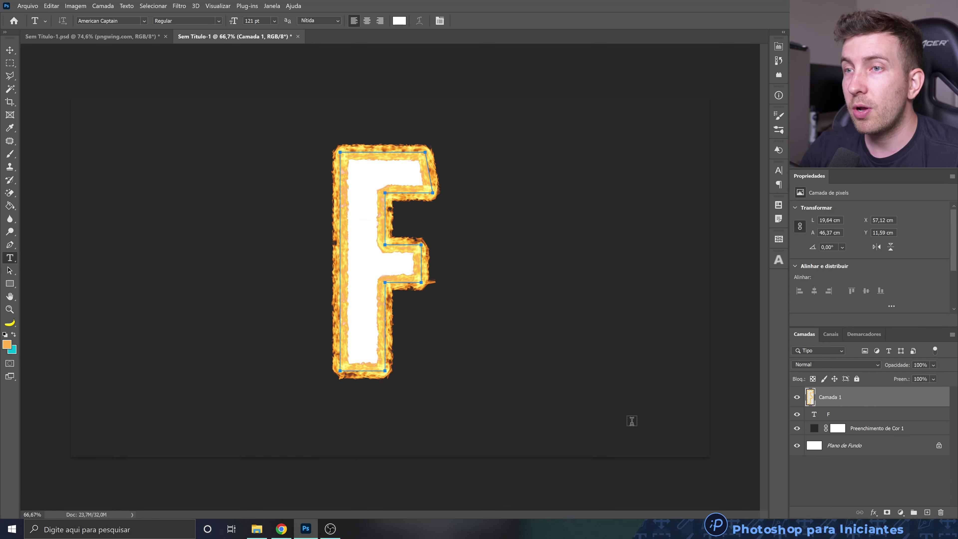
Hide the white F text layer and zoom in on the flames.
{"action": "left_click", "coordinate": [797, 415]}
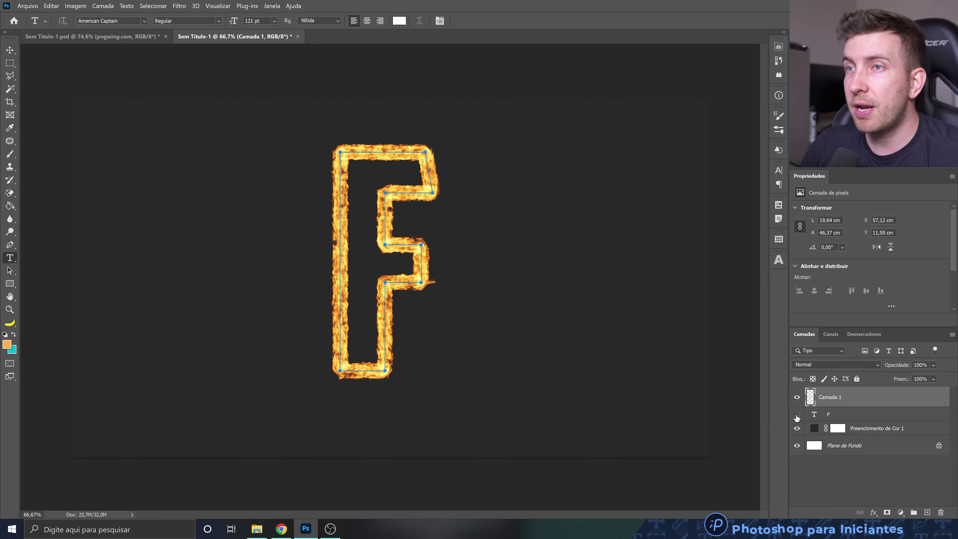
{"action": "scroll", "coordinate": [393, 280], "scroll_direction": "up", "scroll_amount": 1}
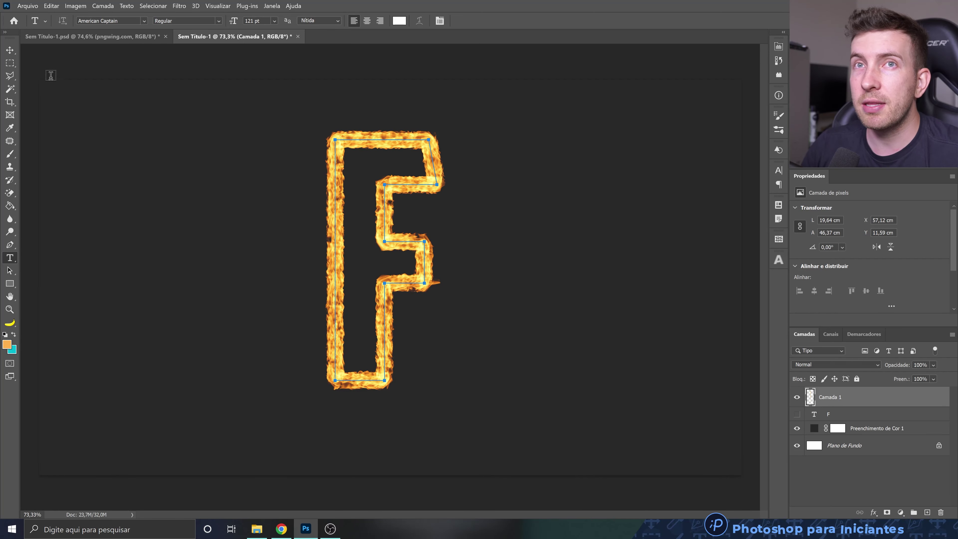
{"action": "left_click", "coordinate": [9, 52]}
{"action": "scroll", "coordinate": [475, 315], "scroll_direction": "up", "scroll_amount": 2}
{"action": "scroll", "coordinate": [295, 306], "scroll_direction": "up", "scroll_amount": 1}
{"action": "scroll", "coordinate": [295, 306], "scroll_direction": "up", "scroll_amount": 1}
{"action": "scroll", "coordinate": [295, 306], "scroll_direction": "up", "scroll_amount": 1}
{"action": "scroll", "coordinate": [347, 384], "scroll_direction": "up", "scroll_amount": 2}
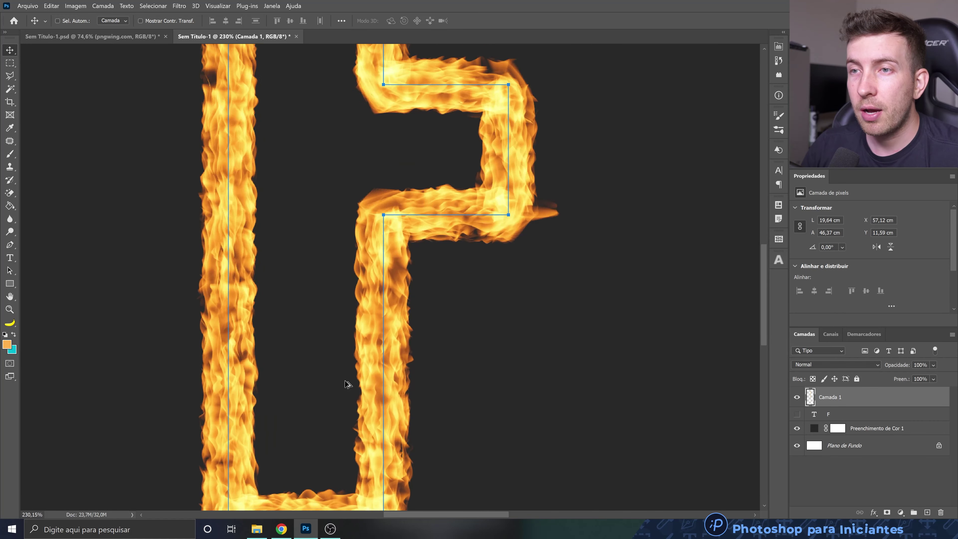
Zoom back out and undo the flame render, restoring the plain white F.
{"action": "scroll", "coordinate": [487, 439], "scroll_direction": "down", "scroll_amount": 3}
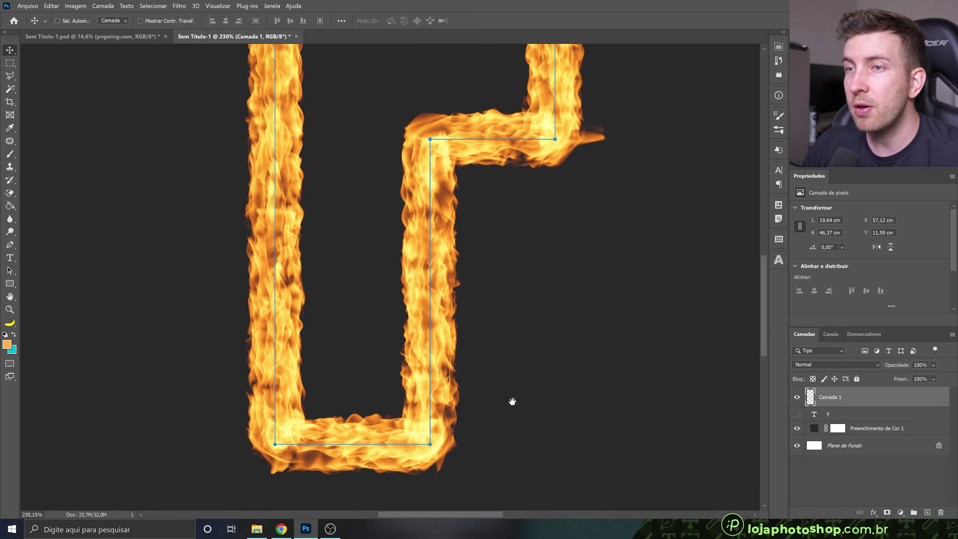
{"action": "scroll", "coordinate": [513, 400], "scroll_direction": "up", "scroll_amount": 4}
{"action": "scroll", "coordinate": [478, 476], "scroll_direction": "down", "scroll_amount": 2}
{"action": "scroll", "coordinate": [481, 469], "scroll_direction": "down", "scroll_amount": 1}
{"action": "scroll", "coordinate": [479, 468], "scroll_direction": "down", "scroll_amount": 1}
{"action": "scroll", "coordinate": [473, 420], "scroll_direction": "down", "scroll_amount": 1}
{"action": "scroll", "coordinate": [466, 406], "scroll_direction": "down", "scroll_amount": 1}
{"action": "scroll", "coordinate": [454, 330], "scroll_direction": "up", "scroll_amount": 2}
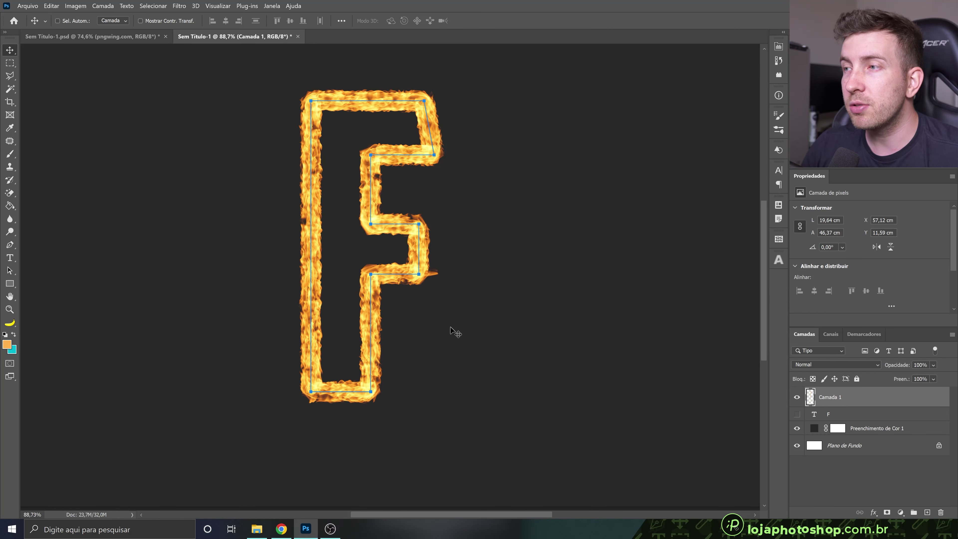
{"action": "key", "text": "ctrl+z"}
{"action": "key", "text": "ctrl+z"}
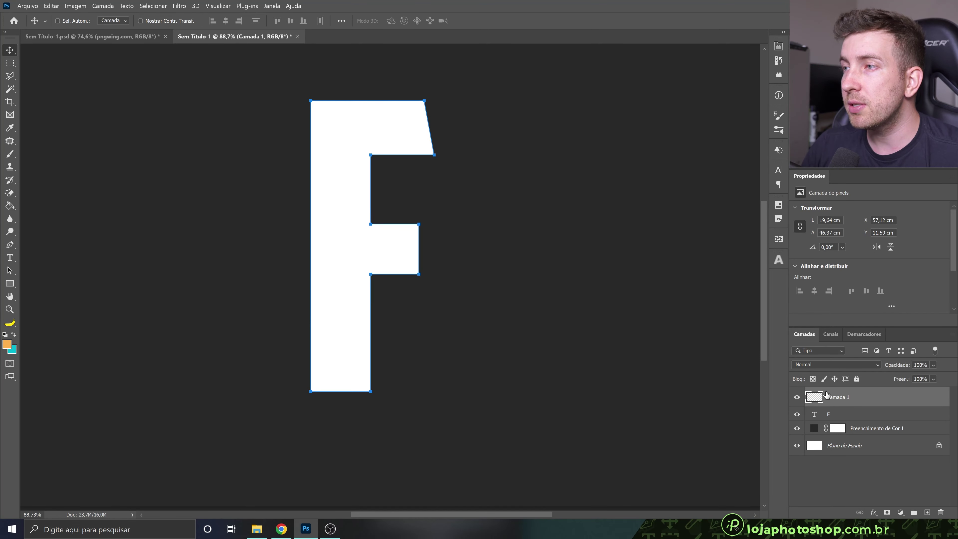
Hide the F text and re-render flames at length 142, width 113, interval 27.
{"action": "left_click", "coordinate": [797, 414]}
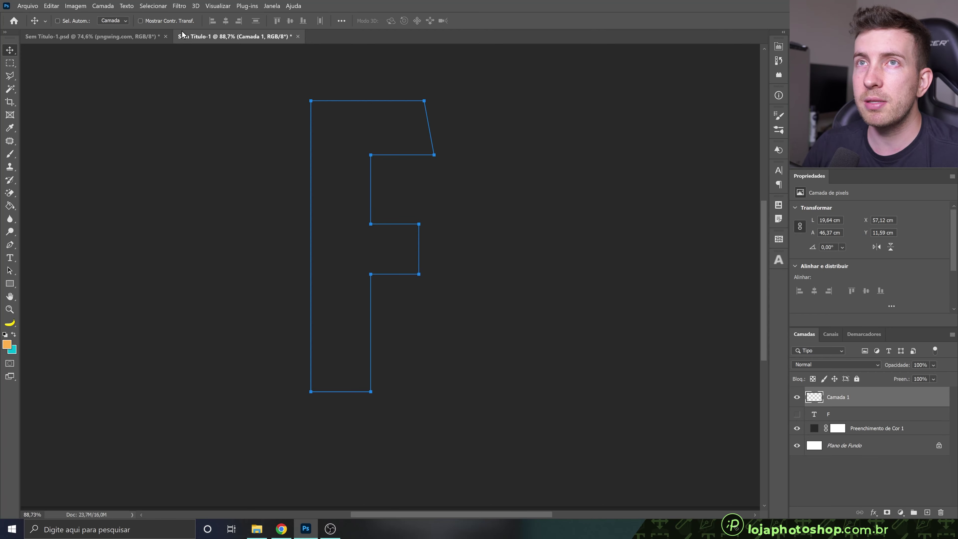
{"action": "left_click", "coordinate": [180, 6]}
{"action": "mouse_move", "coordinate": [224, 169]}
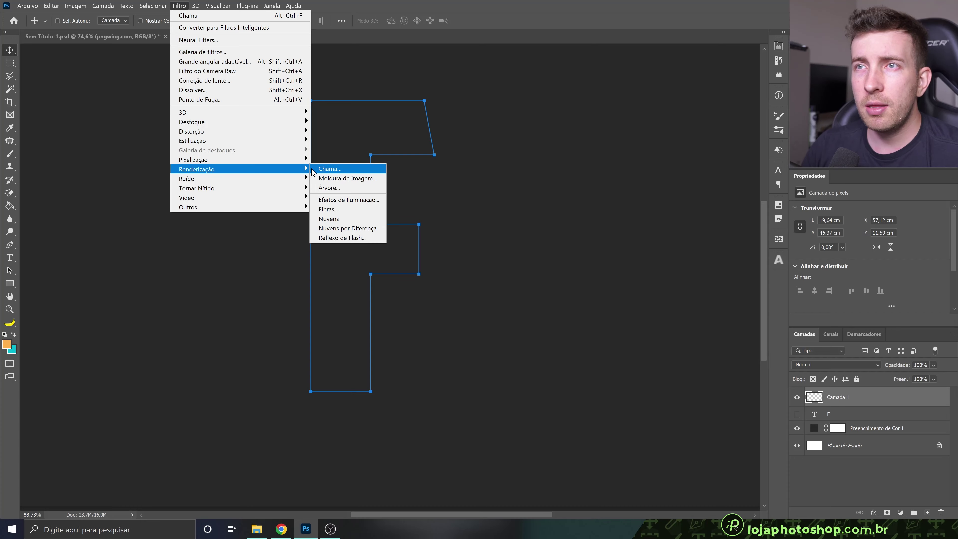
{"action": "left_click", "coordinate": [319, 168]}
{"action": "left_click", "coordinate": [537, 215]}
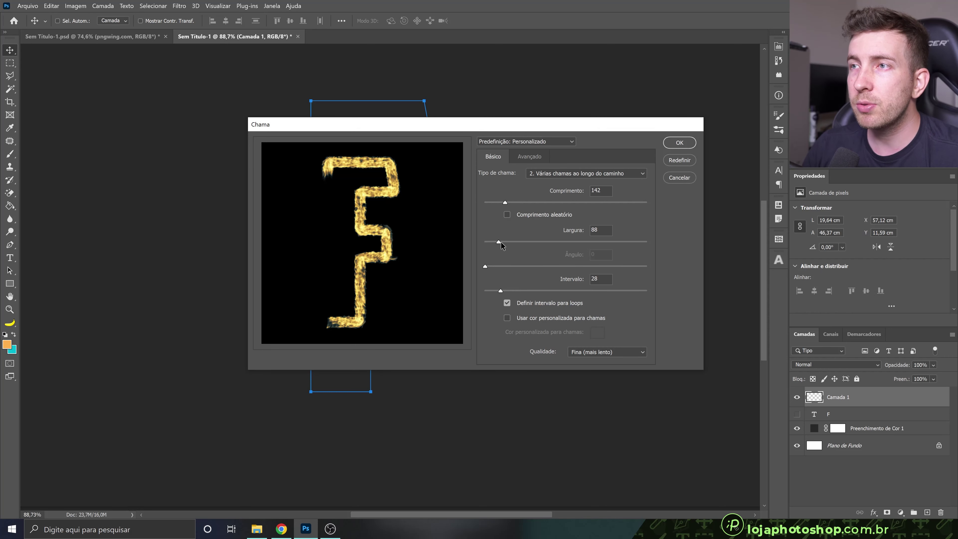
{"action": "left_click_drag", "start_coordinate": [501, 243], "coordinate": [503, 242]}
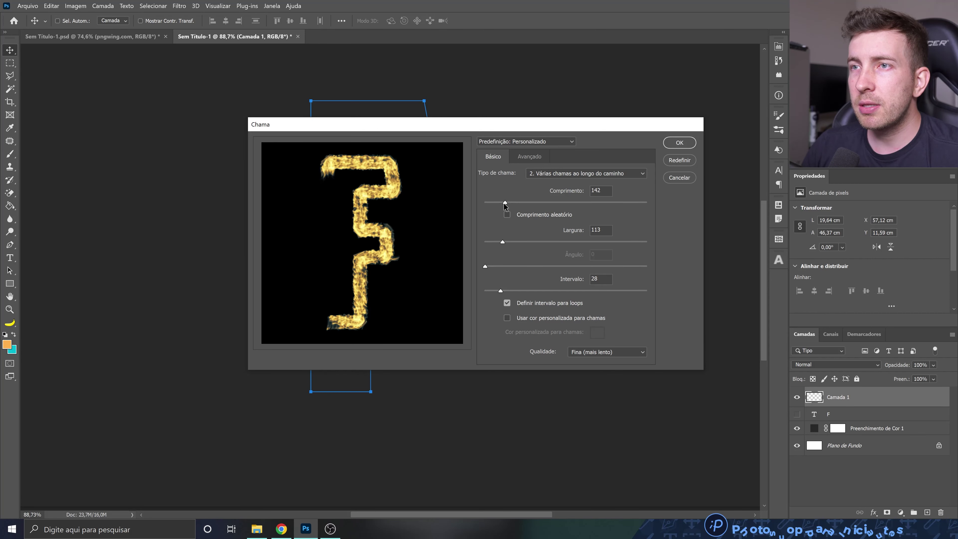
{"action": "left_click", "coordinate": [500, 292]}
{"action": "left_click", "coordinate": [679, 144]}
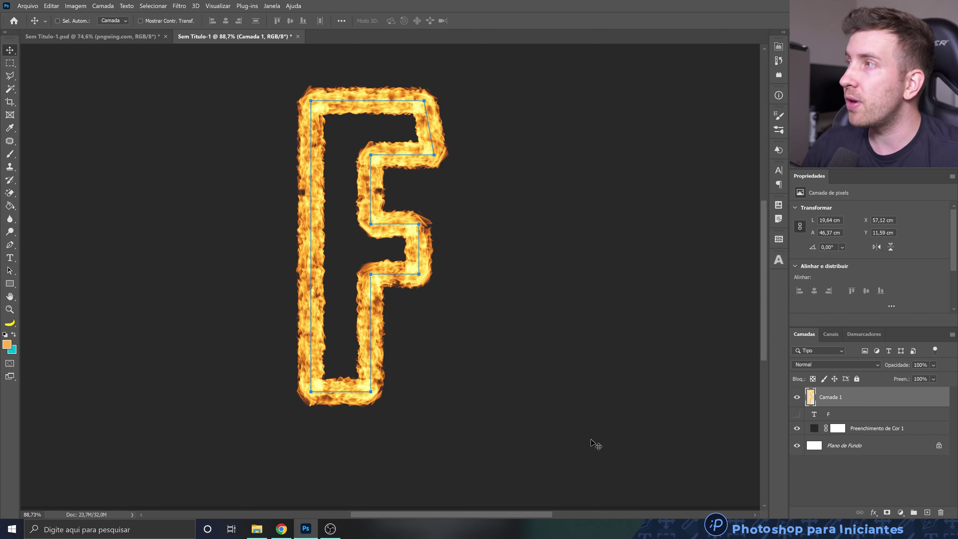
Delete the work path, then bring up Camada 1's layer style settings.
{"action": "scroll", "coordinate": [415, 315], "scroll_direction": "down", "scroll_amount": 3}
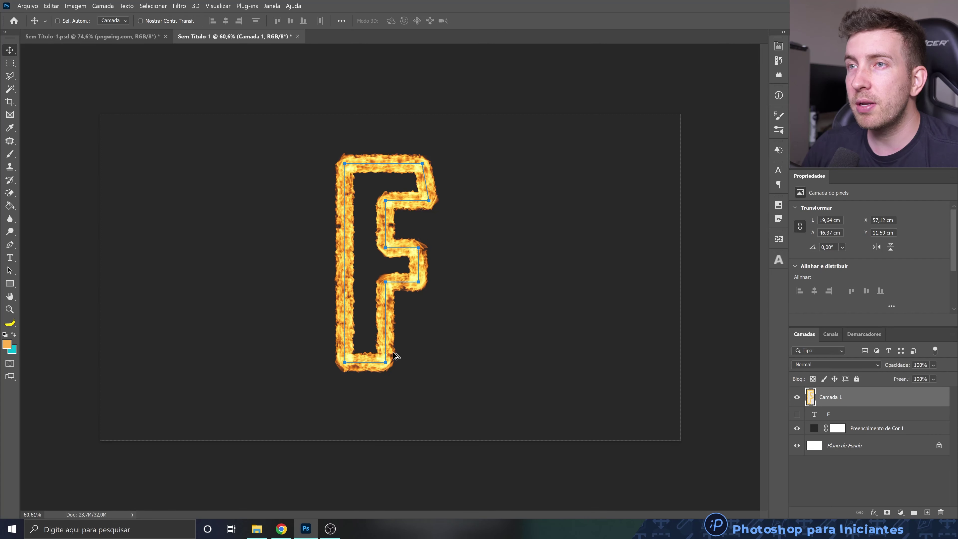
{"action": "scroll", "coordinate": [372, 350], "scroll_direction": "up", "scroll_amount": 1}
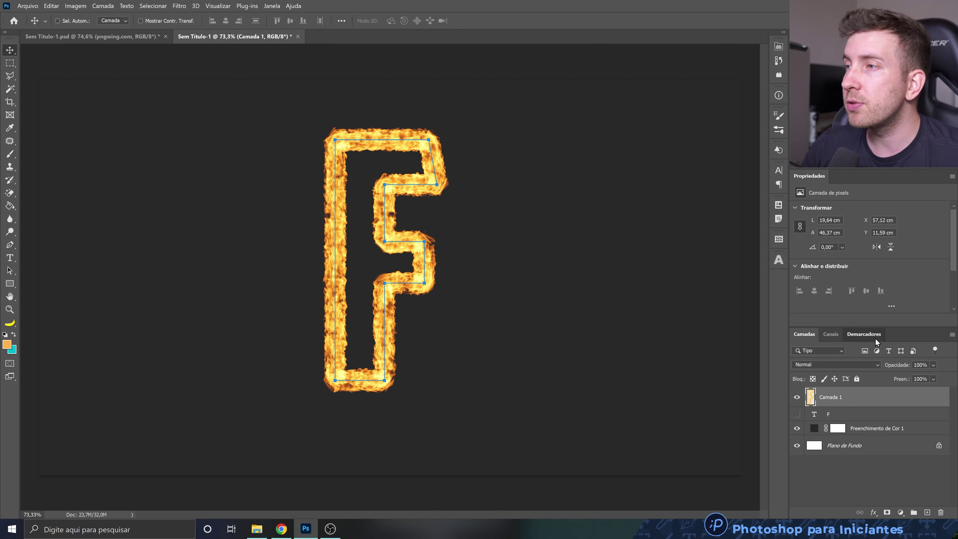
{"action": "left_click", "coordinate": [869, 339]}
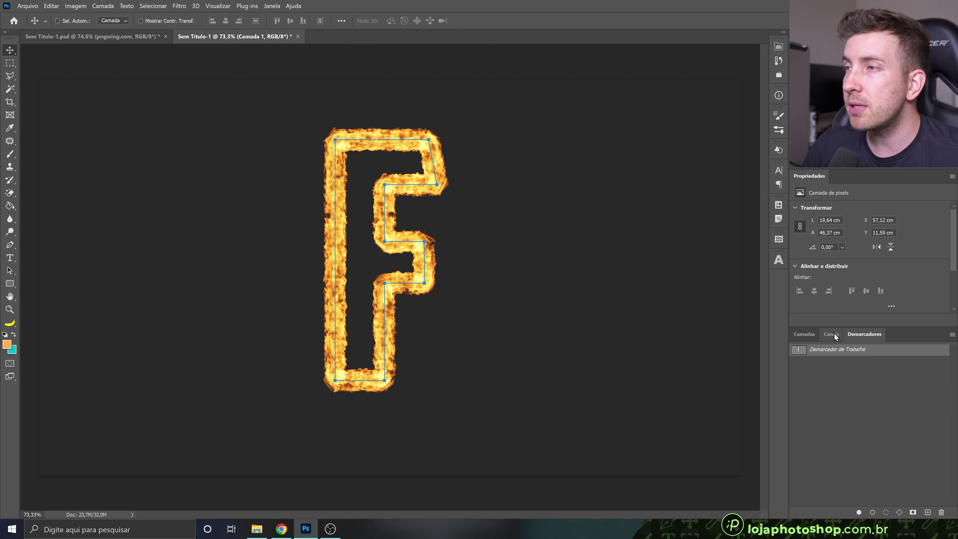
{"action": "left_click", "coordinate": [272, 5]}
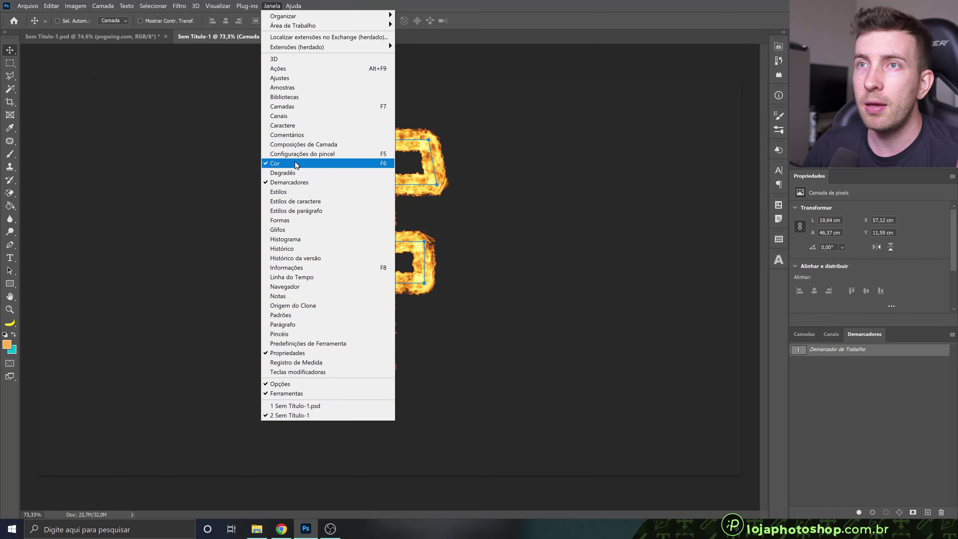
{"action": "left_click", "coordinate": [591, 257]}
{"action": "mouse_move", "coordinate": [854, 352]}
{"action": "left_mouse_down"}
{"action": "mouse_move", "coordinate": [942, 412]}
{"action": "mouse_move", "coordinate": [944, 506]}
{"action": "left_mouse_up"}
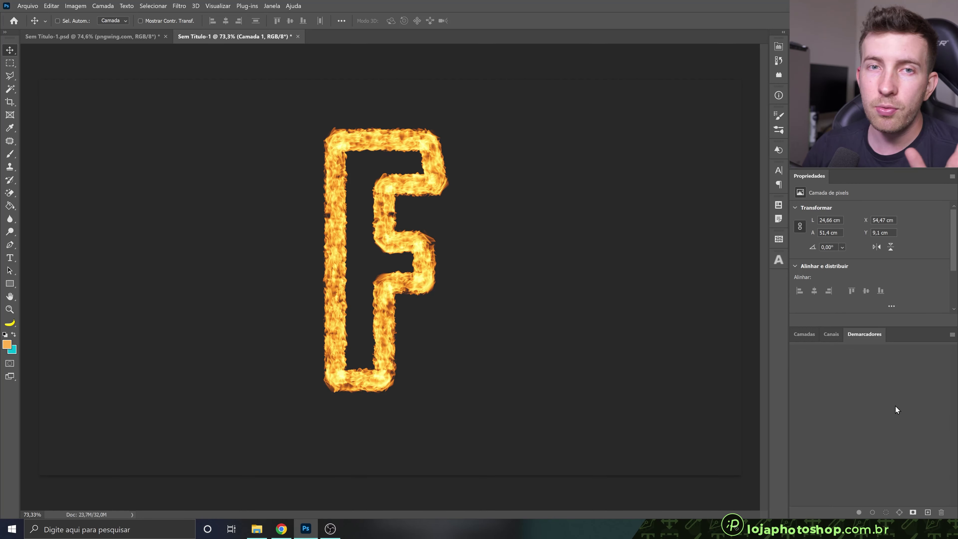
{"action": "left_click", "coordinate": [804, 334]}
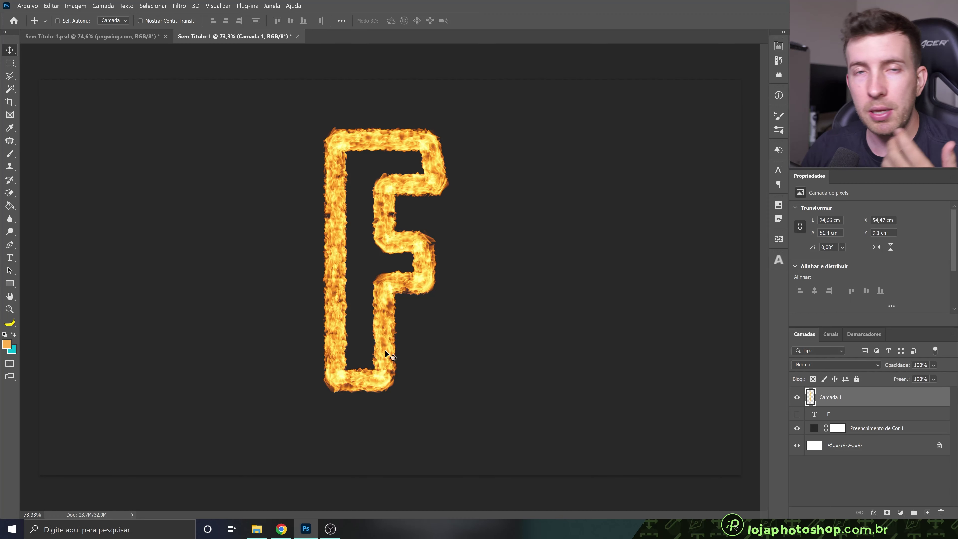
{"action": "double_click", "coordinate": [860, 395]}
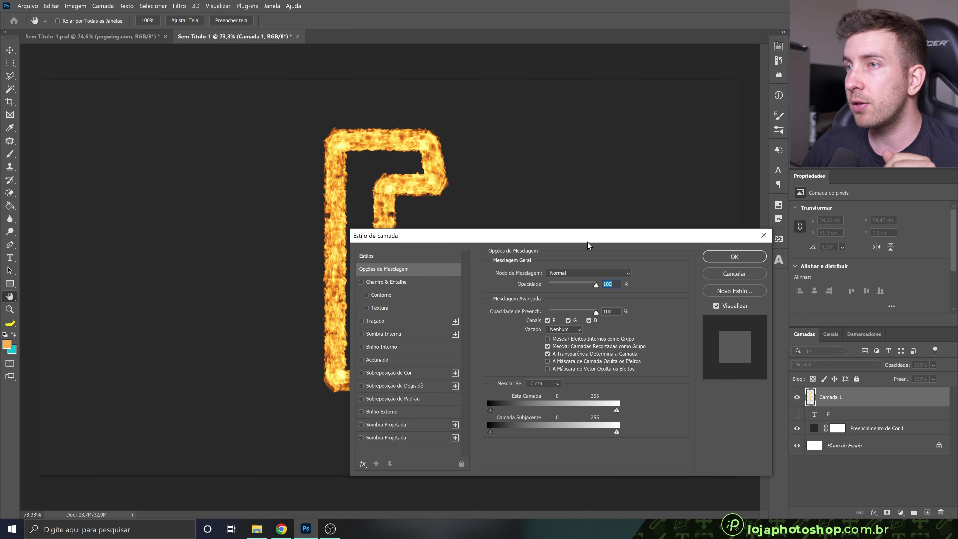
Enable Outer Glow on Camada 1 in Normal mode at 100% opacity.
{"action": "left_click_drag", "start_coordinate": [589, 246], "coordinate": [693, 229]}
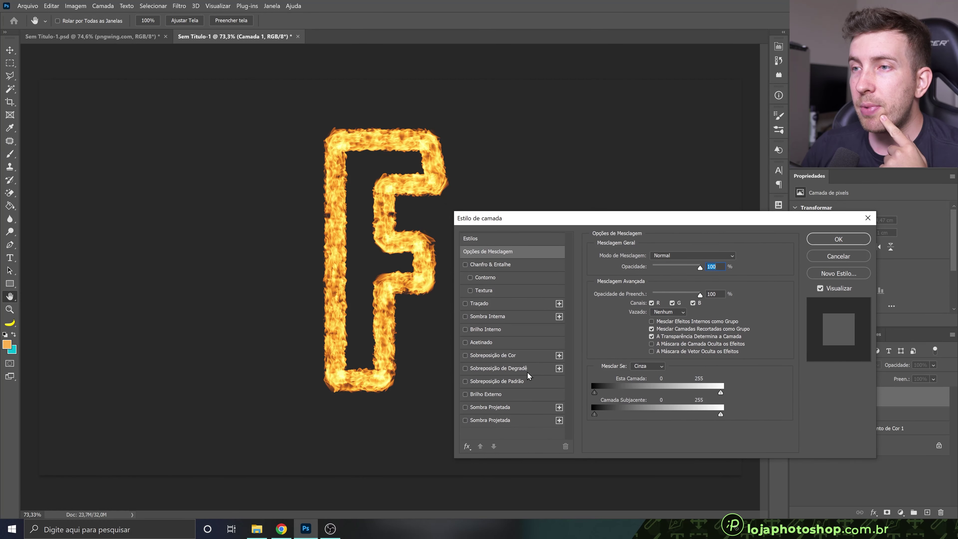
{"action": "left_click", "coordinate": [508, 395]}
{"action": "left_click", "coordinate": [679, 256]}
{"action": "mouse_move", "coordinate": [683, 268]}
{"action": "left_mouse_down"}
{"action": "mouse_move", "coordinate": [651, 268]}
{"action": "mouse_move", "coordinate": [704, 268]}
{"action": "left_mouse_up"}
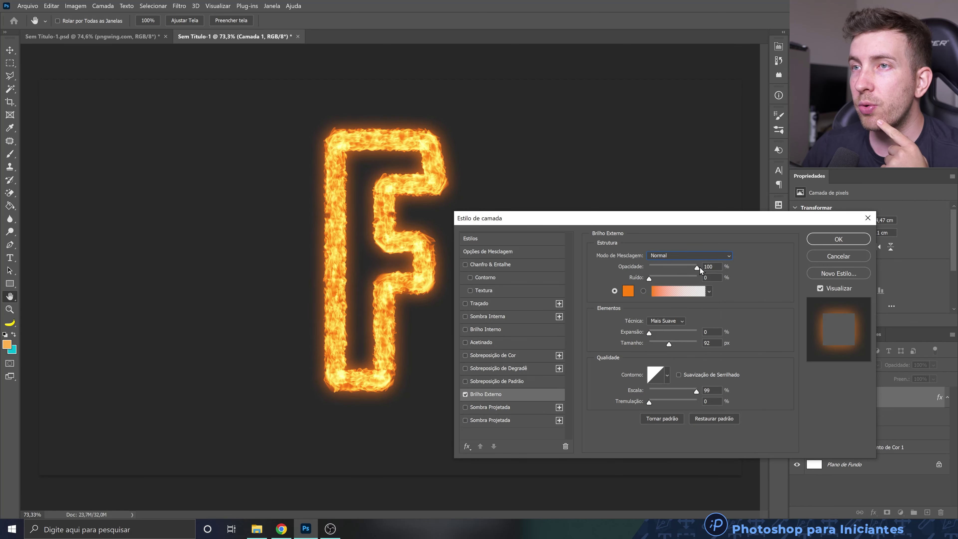
{"action": "key", "text": "Tab"}
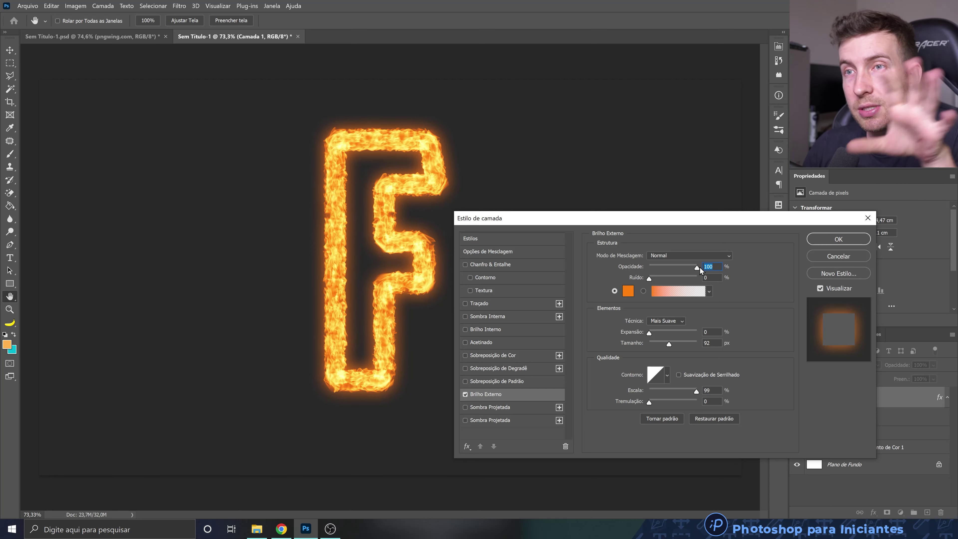
Set the outer glow colour to a darker orange with hue around 25.
{"action": "left_click", "coordinate": [629, 292]}
{"action": "left_click", "coordinate": [530, 279]}
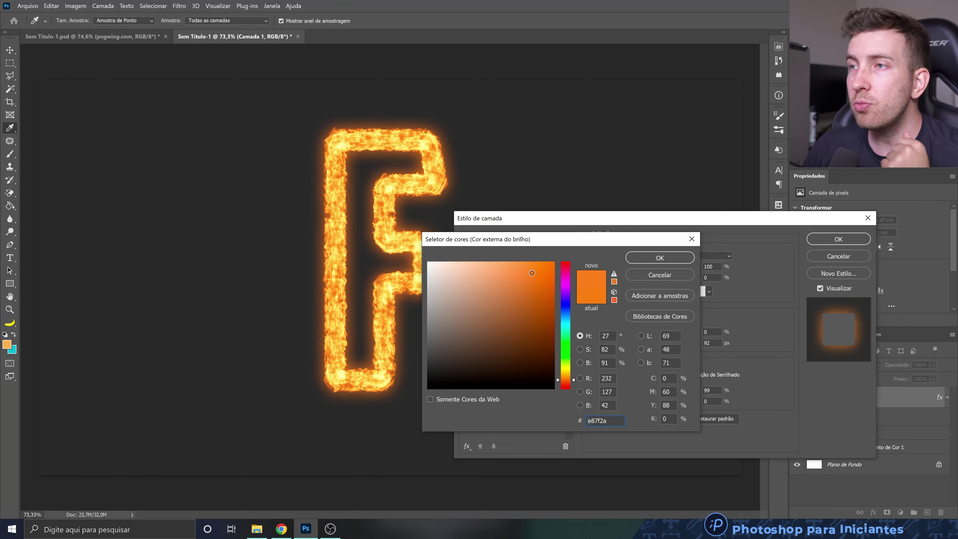
{"action": "left_click_drag", "start_coordinate": [573, 382], "coordinate": [573, 382]}
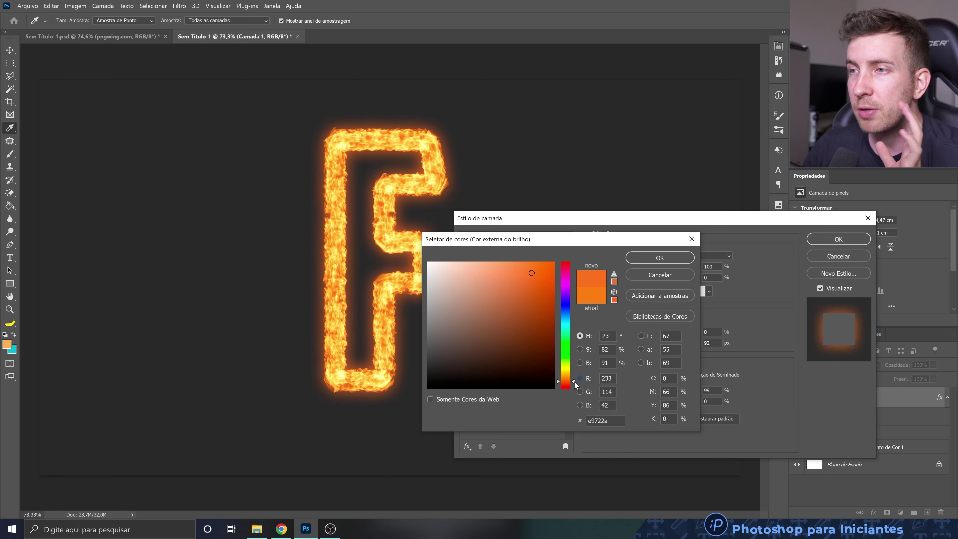
{"action": "left_click", "coordinate": [574, 380]}
{"action": "left_click", "coordinate": [591, 420]}
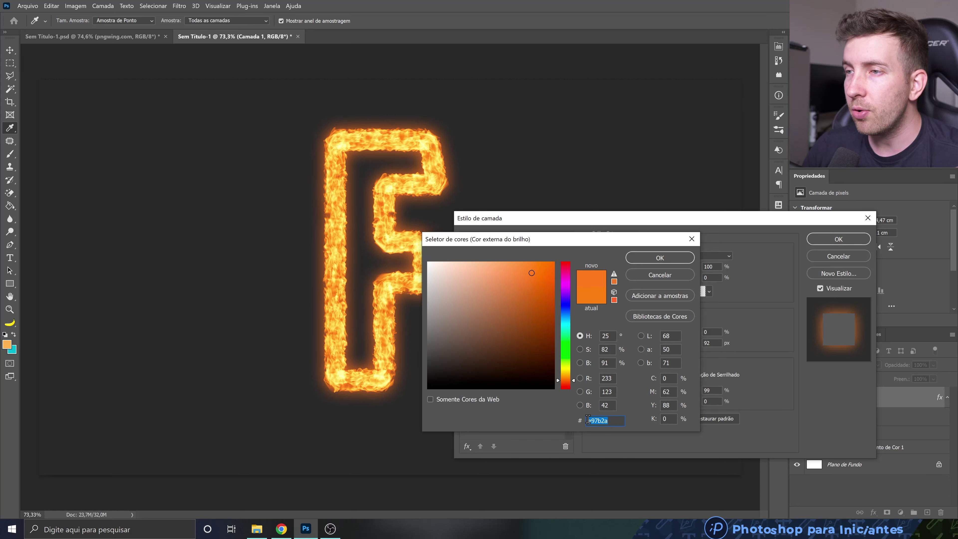
{"action": "left_click", "coordinate": [659, 257]}
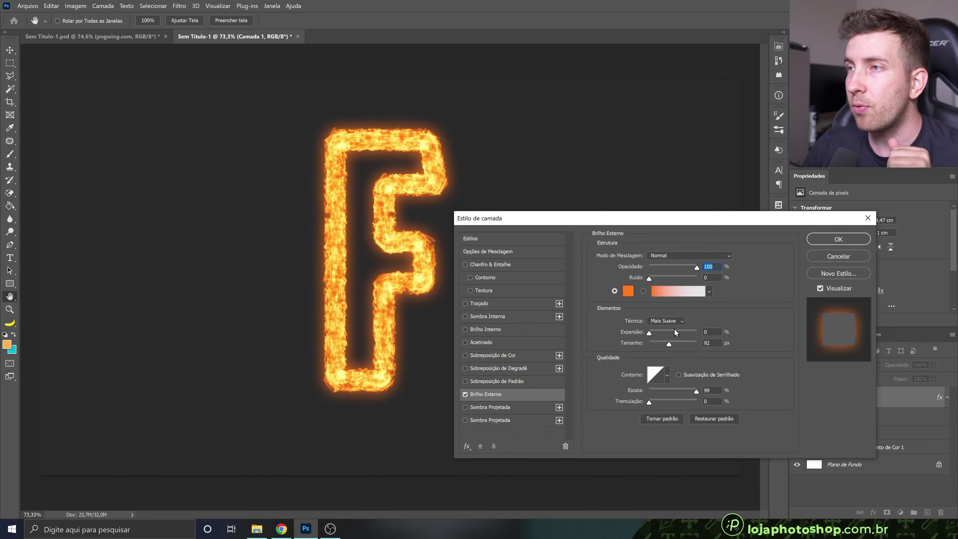
Set the glow size to about 111 px and range to 100%, then apply it.
{"action": "left_click", "coordinate": [670, 345]}
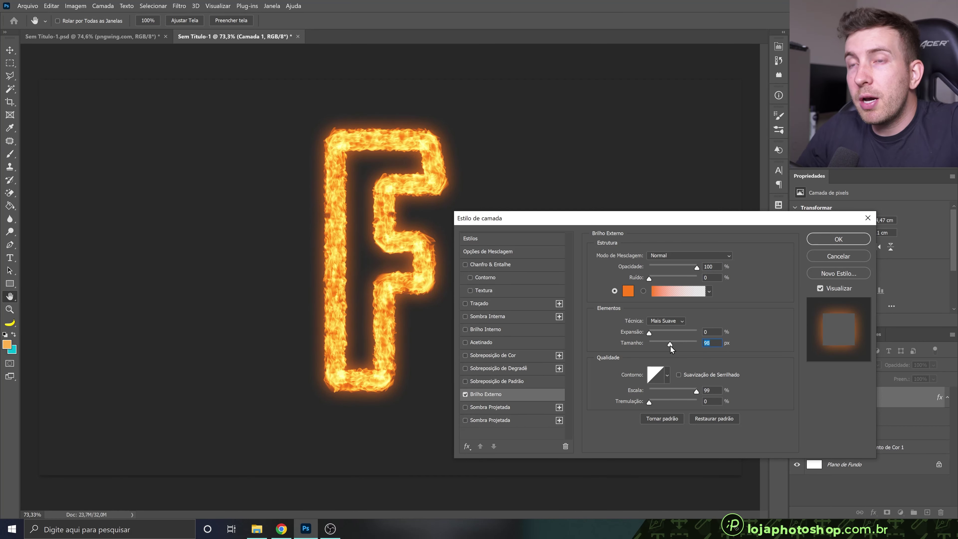
{"action": "left_click_drag", "start_coordinate": [670, 346], "coordinate": [673, 346]}
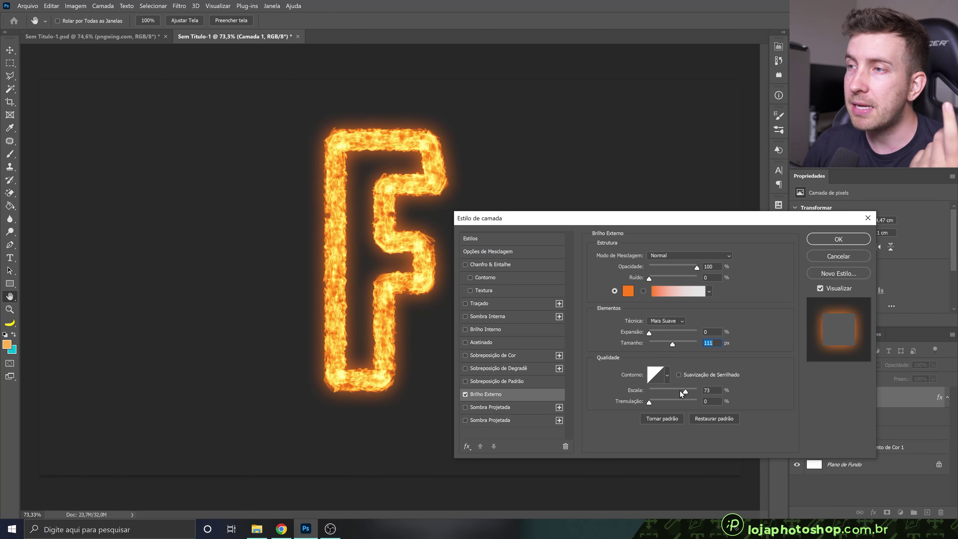
{"action": "left_click_drag", "start_coordinate": [680, 390], "coordinate": [697, 390]}
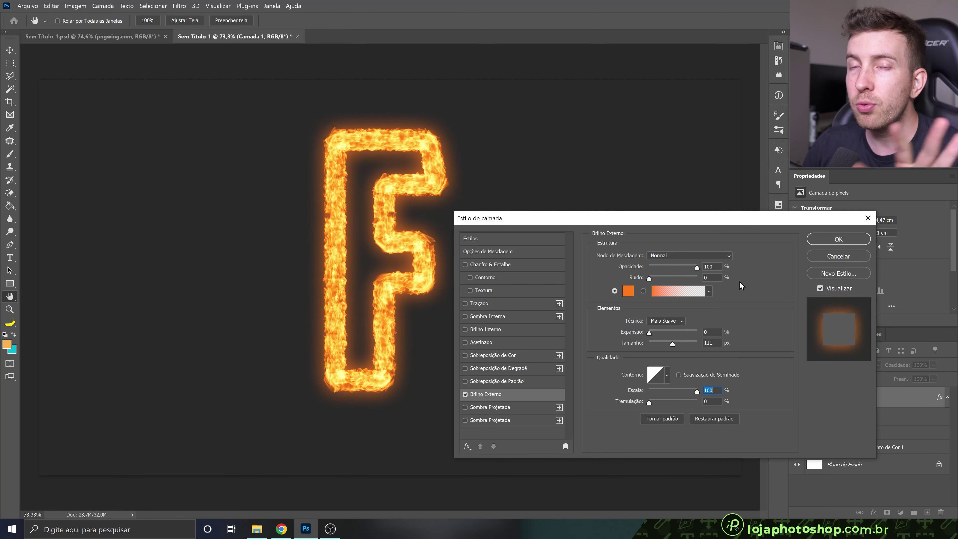
{"action": "left_click", "coordinate": [846, 242]}
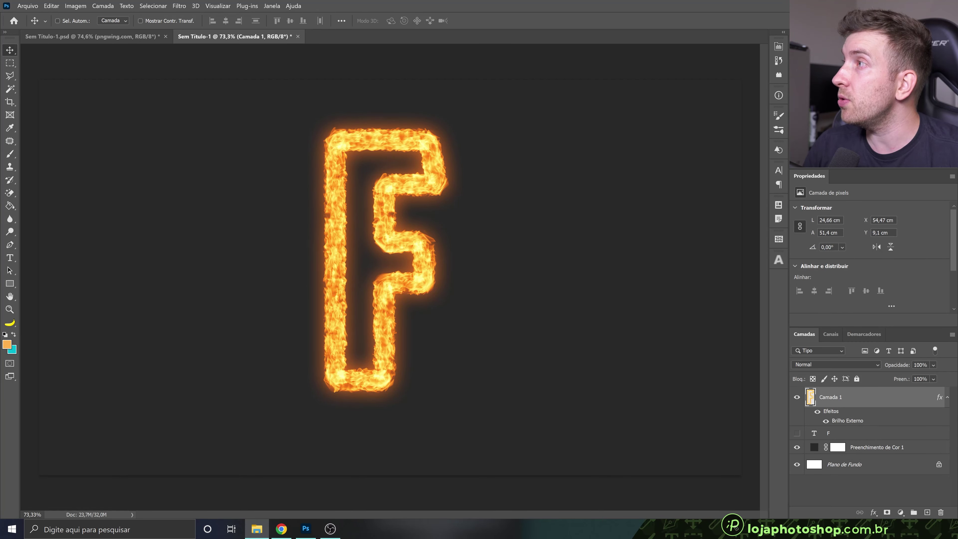
Preview FOGO PNG in the maximized EFEITO FOGO folder, then drag it toward Photoshop.
{"action": "left_click_drag", "start_coordinate": [295, 136], "coordinate": [292, 133]}
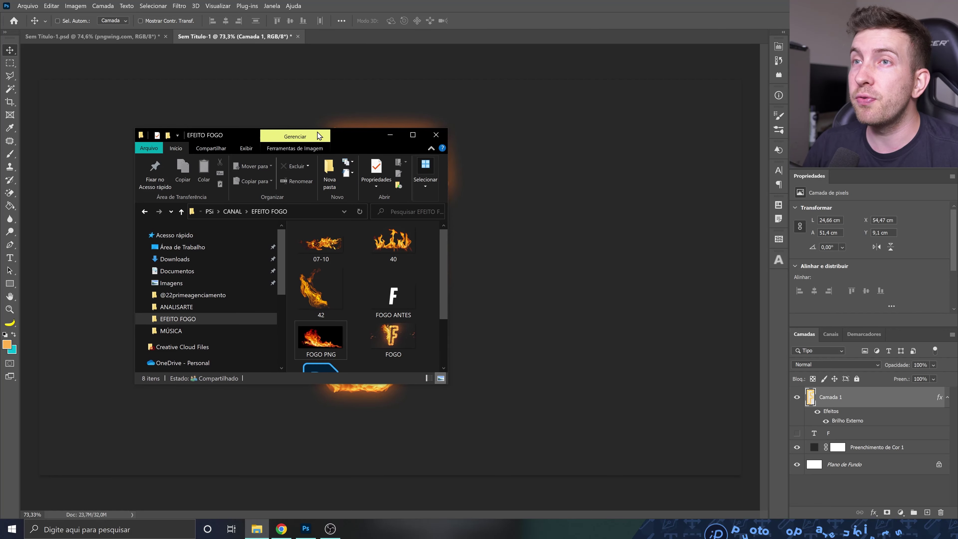
{"action": "left_click", "coordinate": [413, 135]}
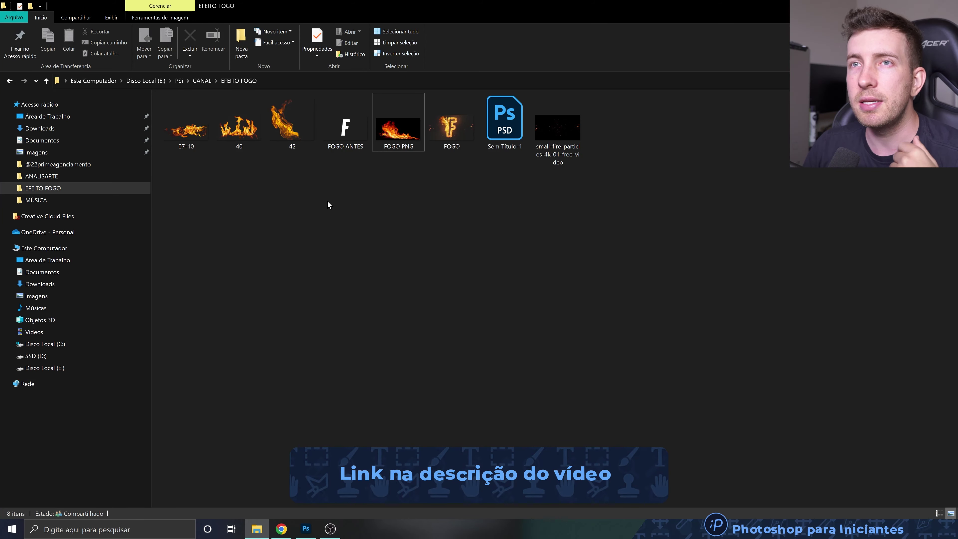
{"action": "double_click", "coordinate": [413, 135]}
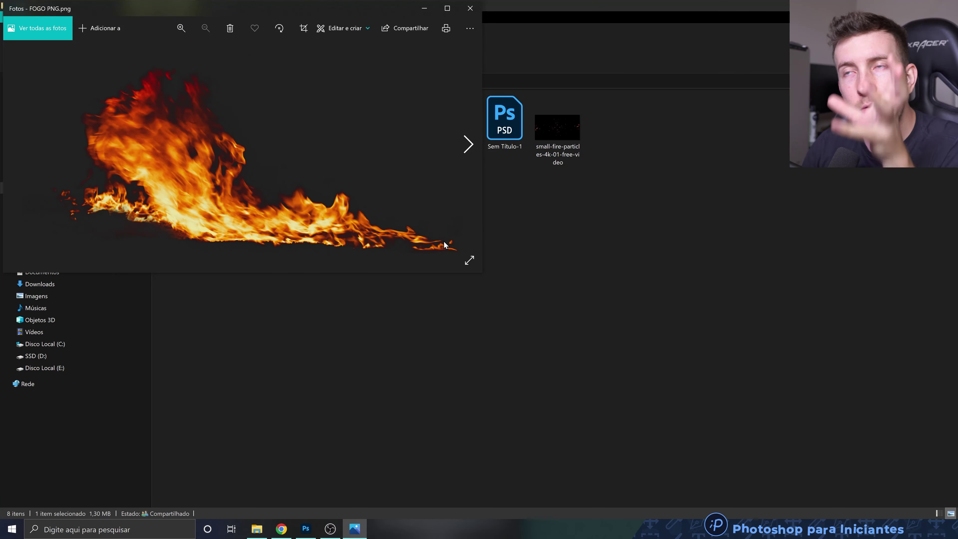
{"action": "left_click", "coordinate": [470, 8]}
{"action": "left_click_drag", "start_coordinate": [417, 126], "coordinate": [287, 516]}
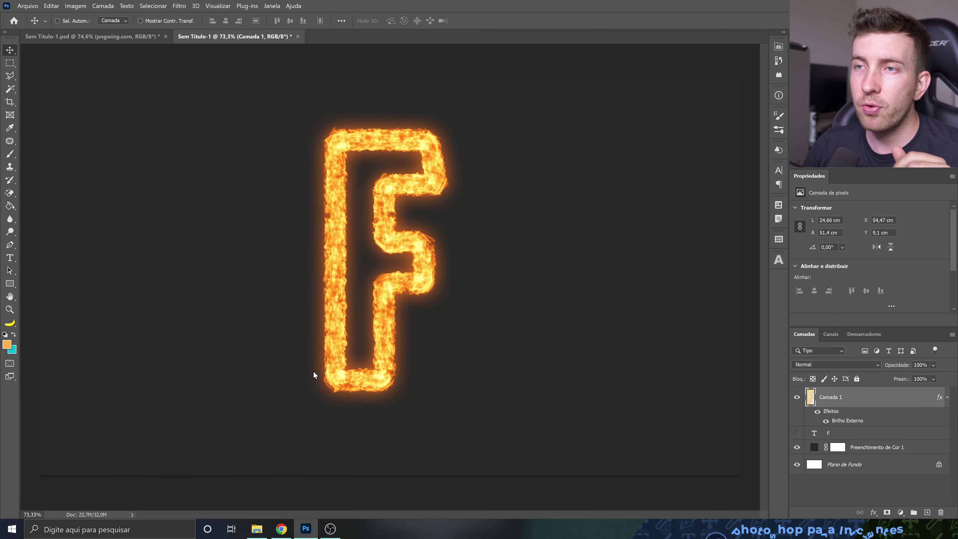
Drop FOGO PNG onto the canvas, mirror it and rotate it about 90° upright.
{"action": "left_click_drag", "start_coordinate": [287, 516], "coordinate": [313, 372]}
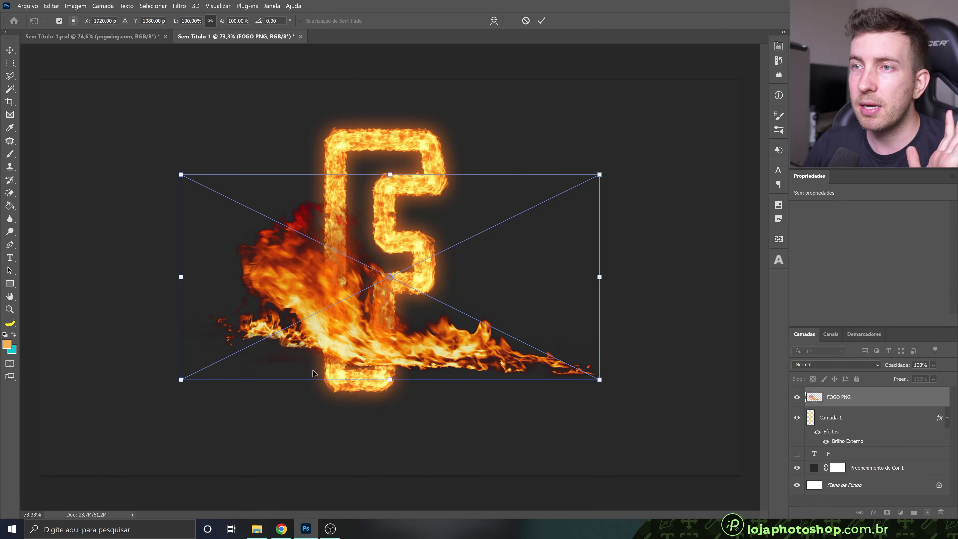
{"action": "mouse_move", "coordinate": [550, 143]}
{"action": "left_mouse_down"}
{"action": "mouse_move", "coordinate": [475, 264]}
{"action": "mouse_move", "coordinate": [501, 213]}
{"action": "left_mouse_up"}
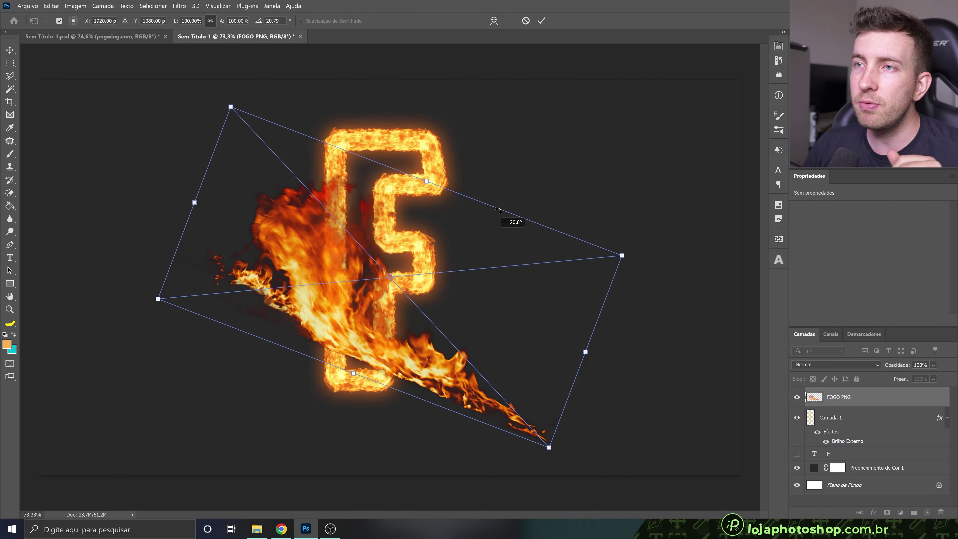
{"action": "right_click", "coordinate": [489, 278]}
{"action": "left_click", "coordinate": [530, 457]}
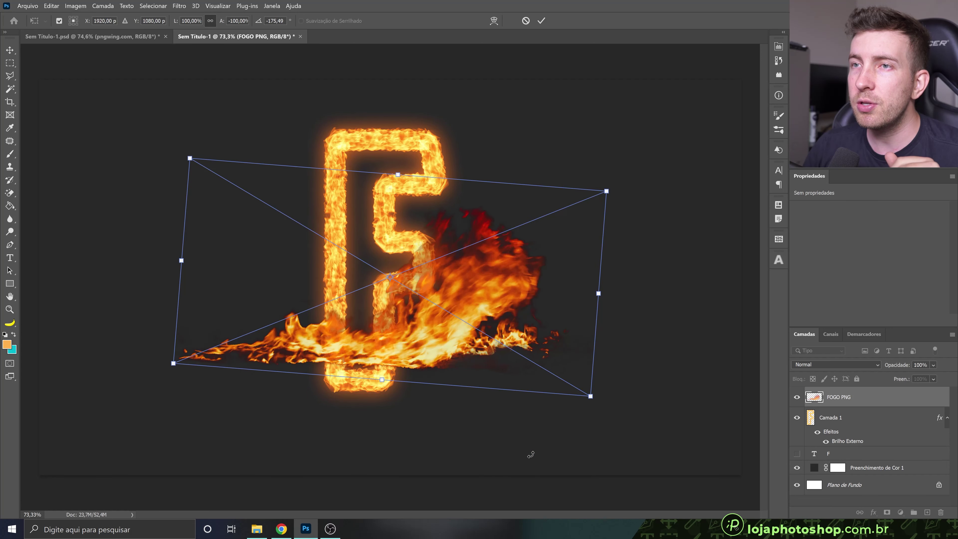
{"action": "left_click_drag", "start_coordinate": [619, 175], "coordinate": [471, 110]}
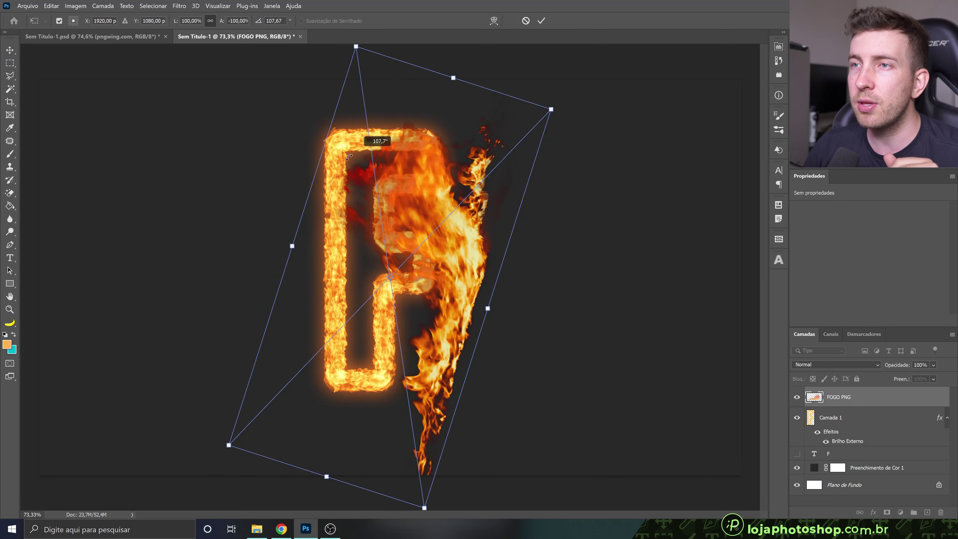
Scale the fire to about 75% and fit it against the F's left stem.
{"action": "left_click_drag", "start_coordinate": [491, 68], "coordinate": [456, 146]}
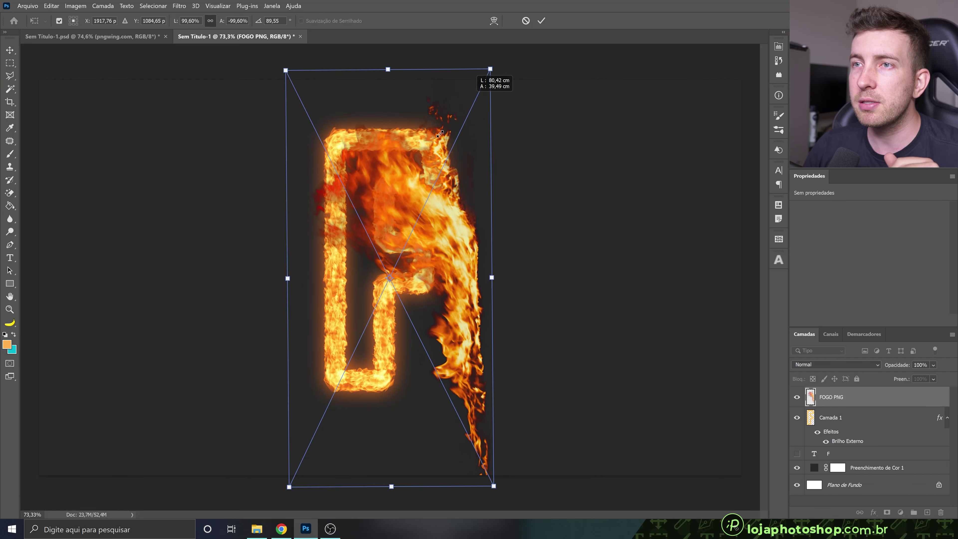
{"action": "mouse_move", "coordinate": [405, 227]}
{"action": "left_mouse_down"}
{"action": "mouse_move", "coordinate": [312, 170]}
{"action": "mouse_move", "coordinate": [291, 146]}
{"action": "left_mouse_up"}
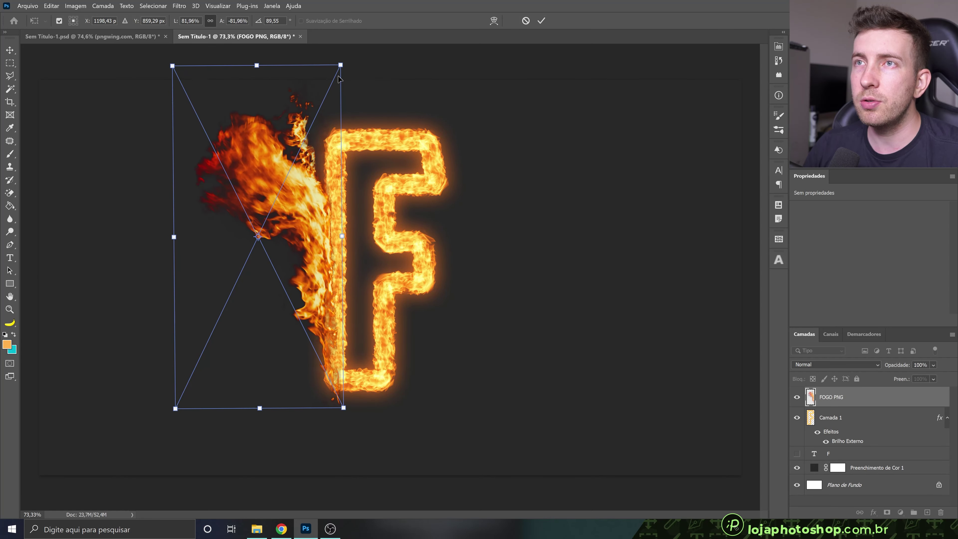
{"action": "mouse_move", "coordinate": [341, 65]}
{"action": "left_mouse_down"}
{"action": "mouse_move", "coordinate": [337, 72]}
{"action": "mouse_move", "coordinate": [368, 52]}
{"action": "left_mouse_up"}
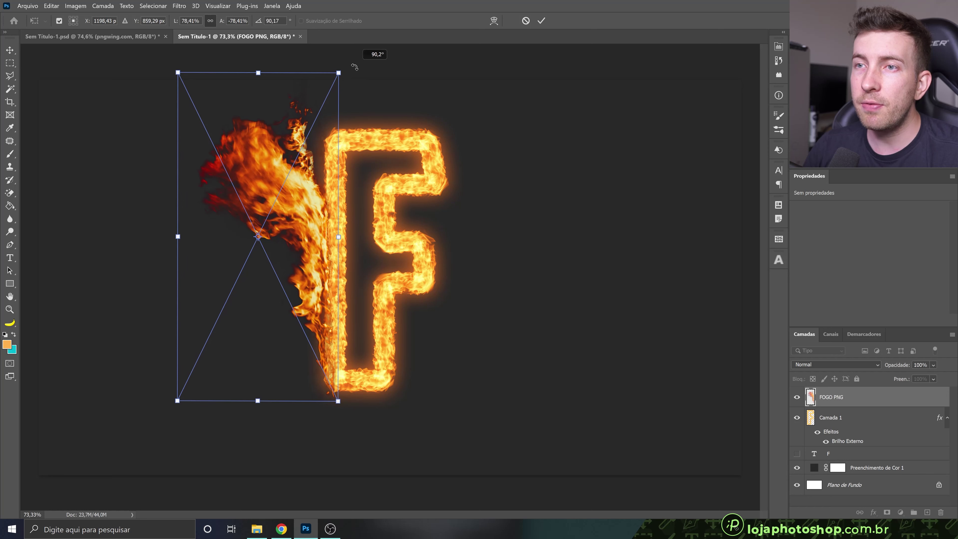
{"action": "left_click_drag", "start_coordinate": [325, 125], "coordinate": [329, 116]}
{"action": "mouse_move", "coordinate": [364, 77]}
{"action": "left_mouse_down"}
{"action": "mouse_move", "coordinate": [373, 74]}
{"action": "mouse_move", "coordinate": [344, 71]}
{"action": "left_mouse_up"}
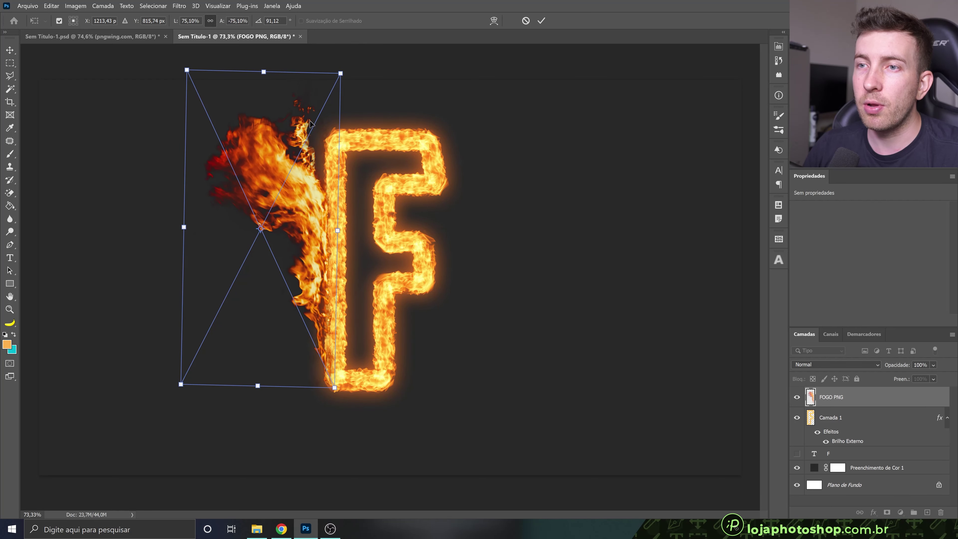
{"action": "left_click_drag", "start_coordinate": [330, 103], "coordinate": [332, 102]}
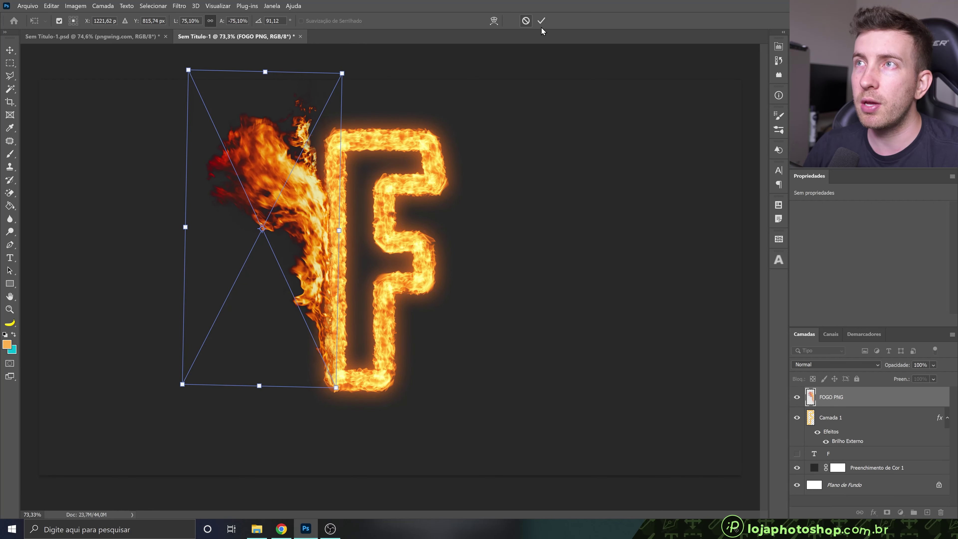
Commit the transform, add a layer mask to FOGO PNG, and set a black brush at 12% flow.
{"action": "left_click", "coordinate": [542, 21]}
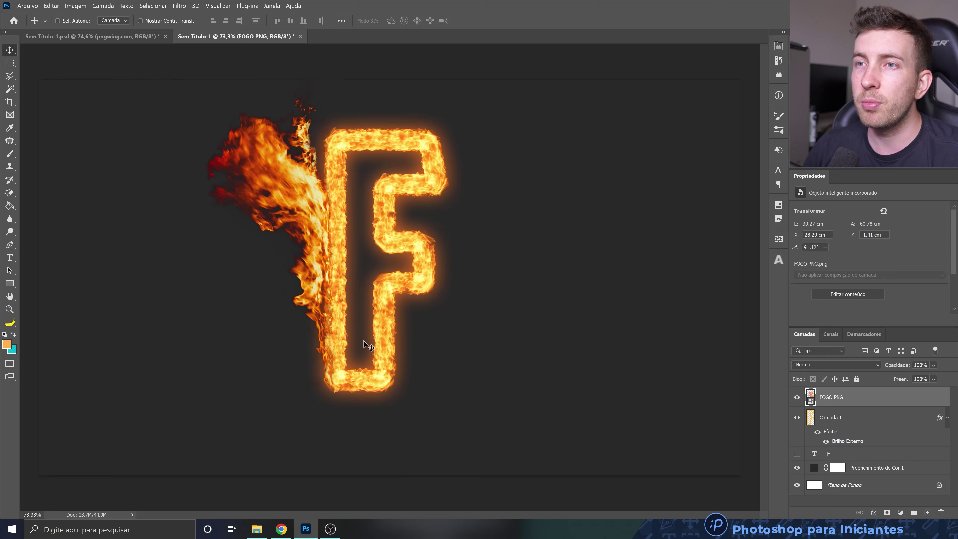
{"action": "scroll", "coordinate": [287, 342], "scroll_direction": "up", "scroll_amount": 2}
{"action": "scroll", "coordinate": [294, 355], "scroll_direction": "up", "scroll_amount": 1}
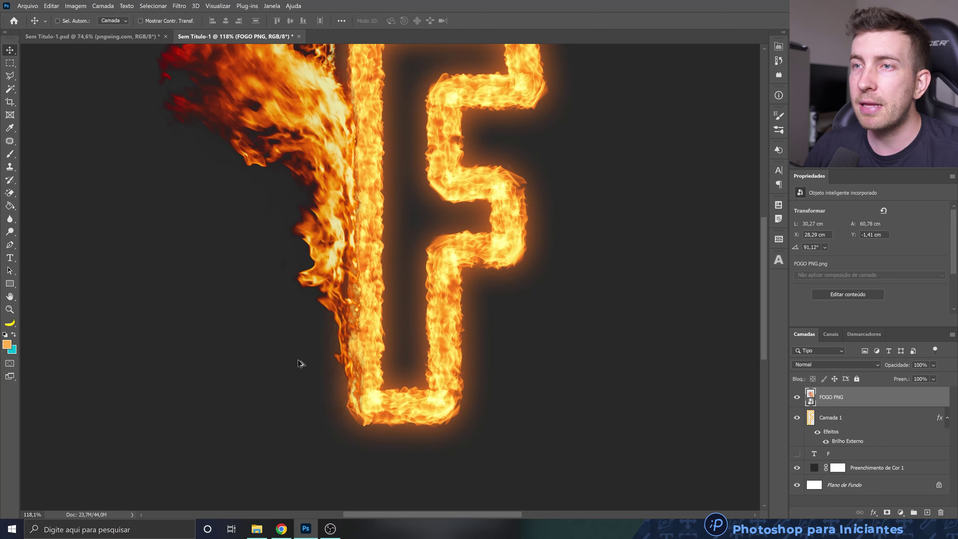
{"action": "left_click", "coordinate": [887, 512]}
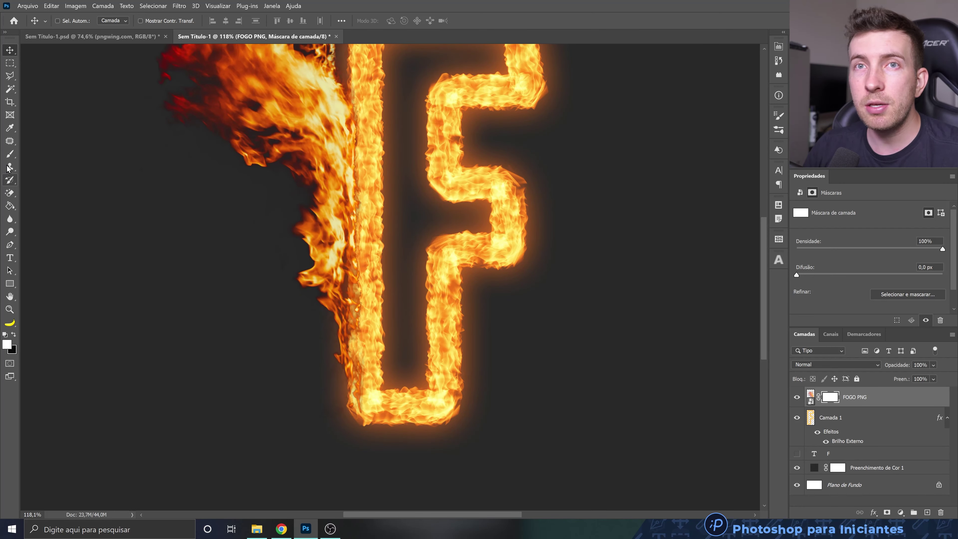
{"action": "left_click", "coordinate": [9, 154]}
{"action": "key", "text": "x"}
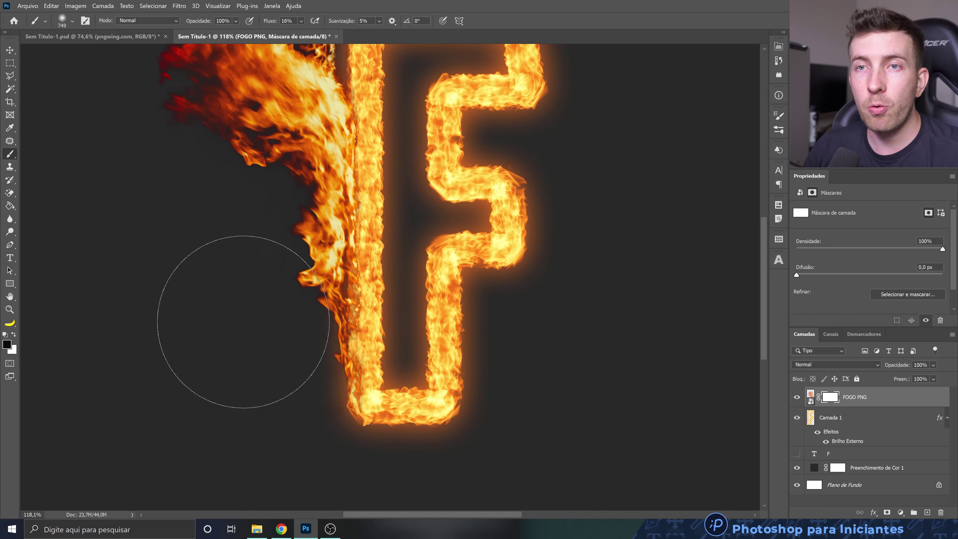
{"action": "left_click", "coordinate": [301, 21]}
{"action": "left_click_drag", "start_coordinate": [306, 34], "coordinate": [304, 34]}
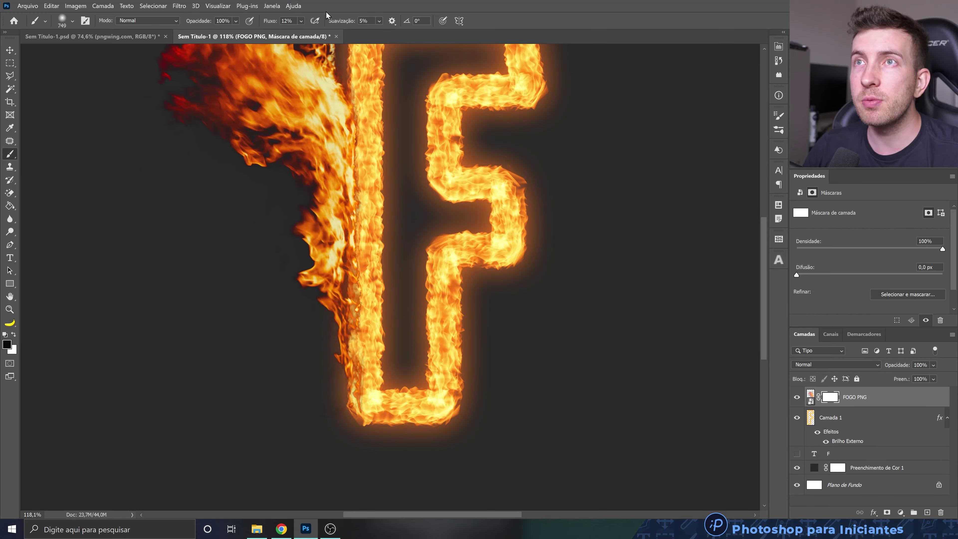
Paint black on the mask with a small soft brush to hide the fire's hard edge.
{"action": "left_click_drag", "start_coordinate": [299, 345], "coordinate": [234, 345]}
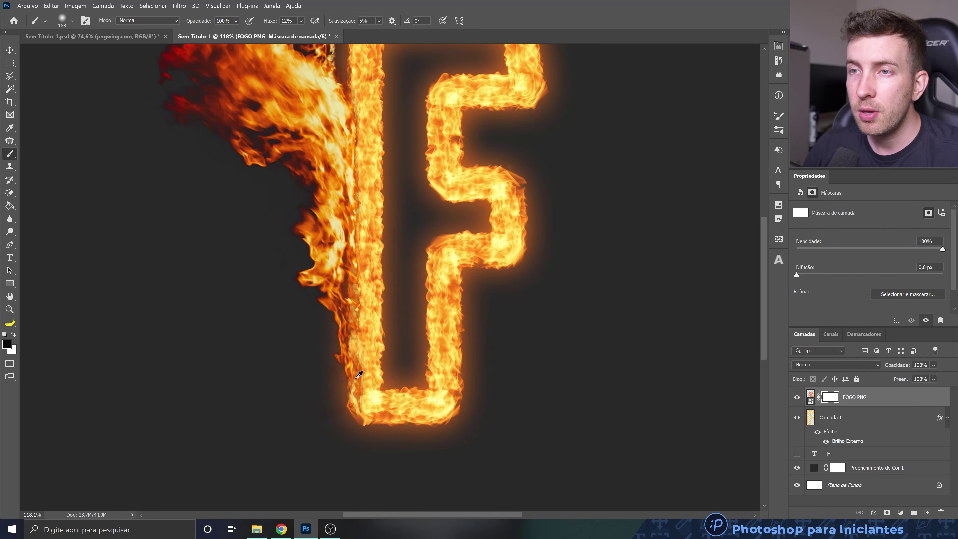
{"action": "mouse_move", "coordinate": [407, 332]}
{"action": "left_mouse_down"}
{"action": "mouse_move", "coordinate": [720, 326]}
{"action": "mouse_move", "coordinate": [407, 328]}
{"action": "left_mouse_up"}
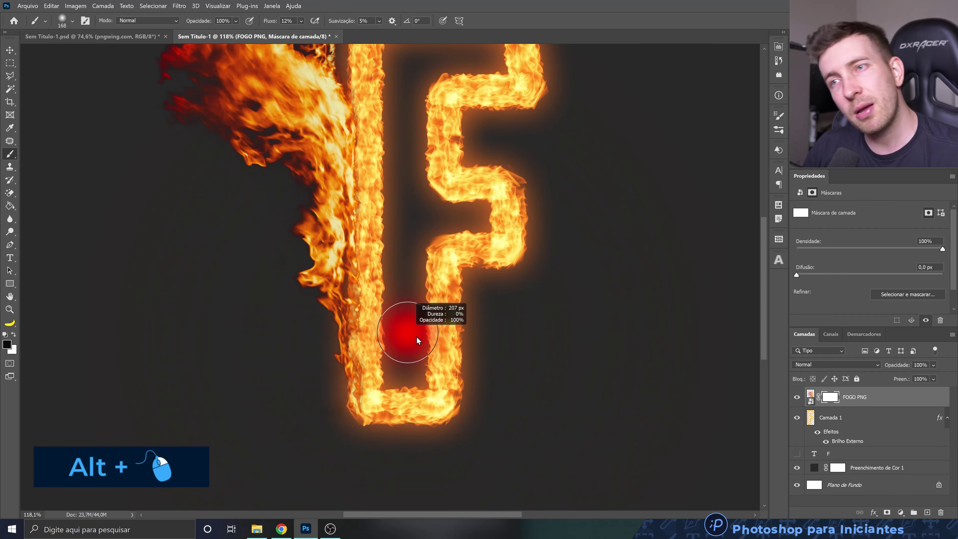
{"action": "left_click_drag", "start_coordinate": [389, 382], "coordinate": [370, 378]}
{"action": "scroll", "coordinate": [374, 380], "scroll_direction": "up", "scroll_amount": 3}
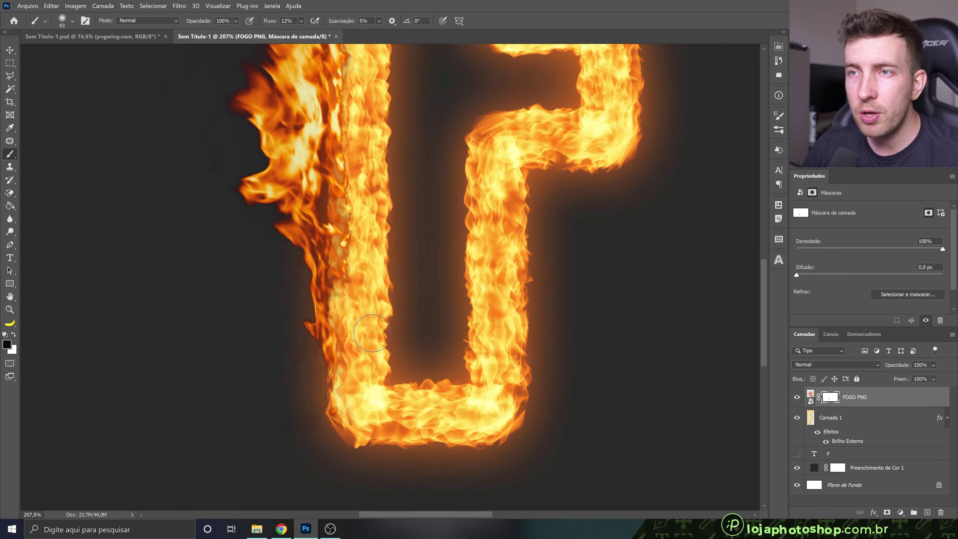
{"action": "left_click_drag", "start_coordinate": [359, 250], "coordinate": [359, 266]}
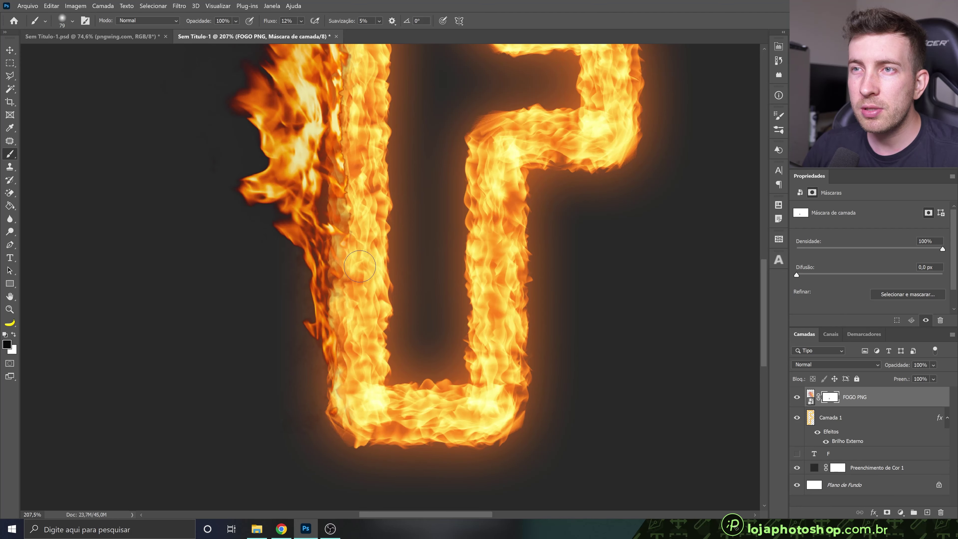
{"action": "scroll", "coordinate": [380, 328], "scroll_direction": "up", "scroll_amount": 5}
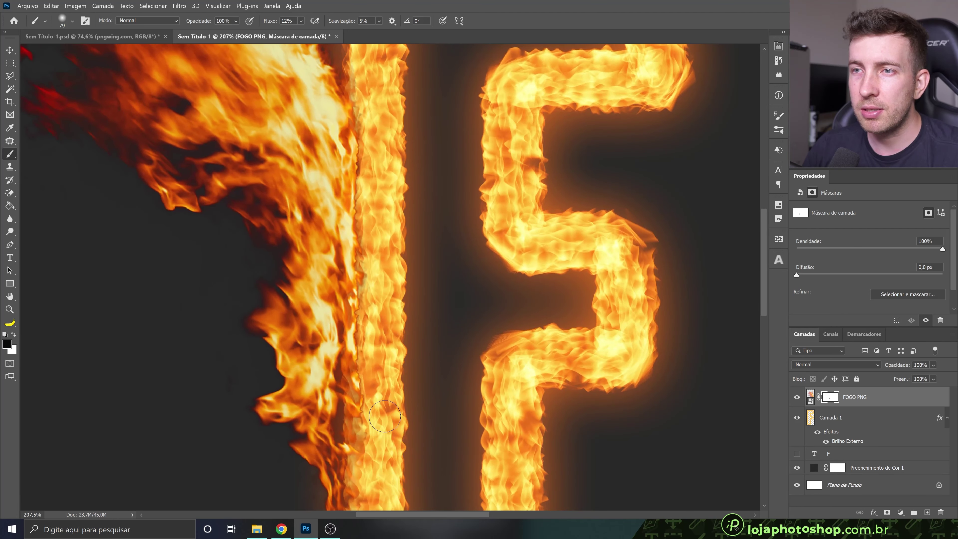
{"action": "left_click_drag", "start_coordinate": [384, 412], "coordinate": [376, 408]}
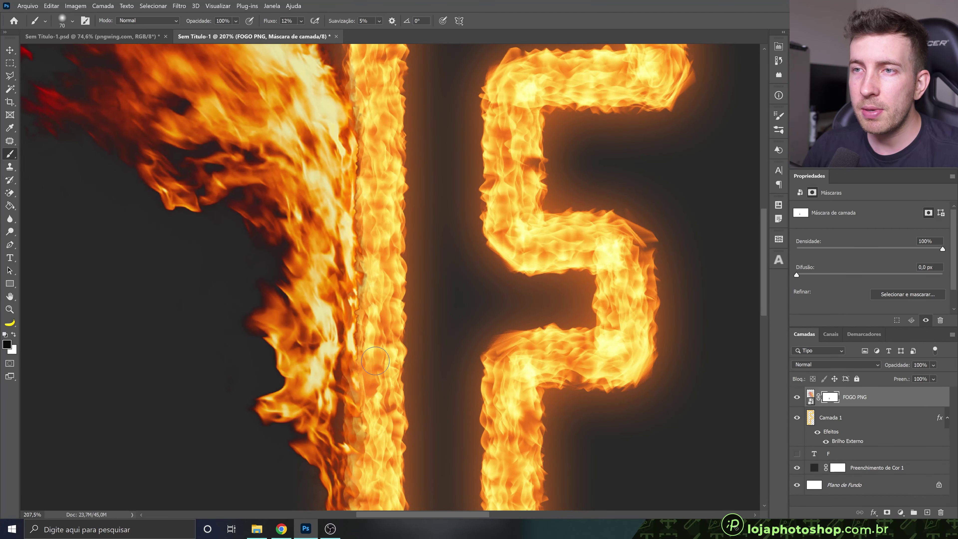
{"action": "left_click_drag", "start_coordinate": [372, 350], "coordinate": [366, 339]}
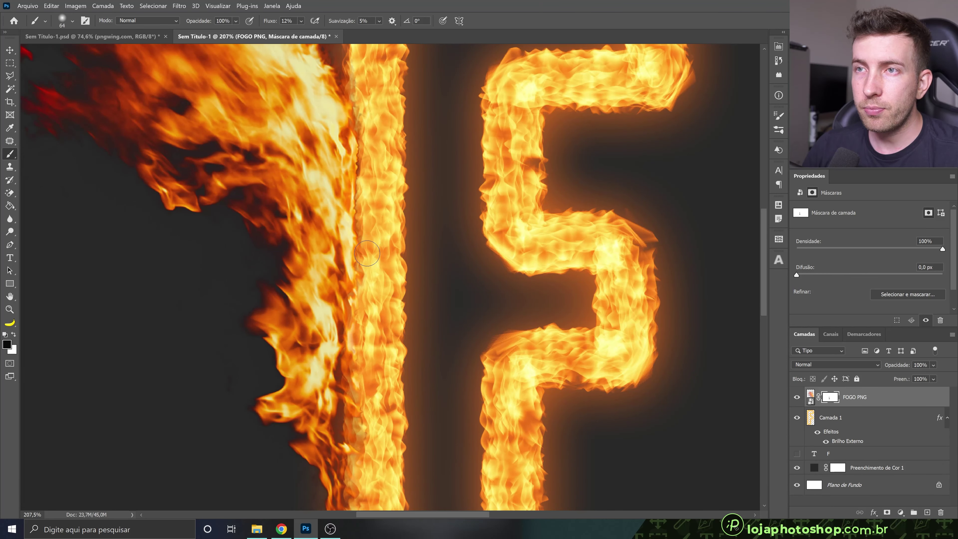
{"action": "left_click_drag", "start_coordinate": [401, 263], "coordinate": [396, 357]}
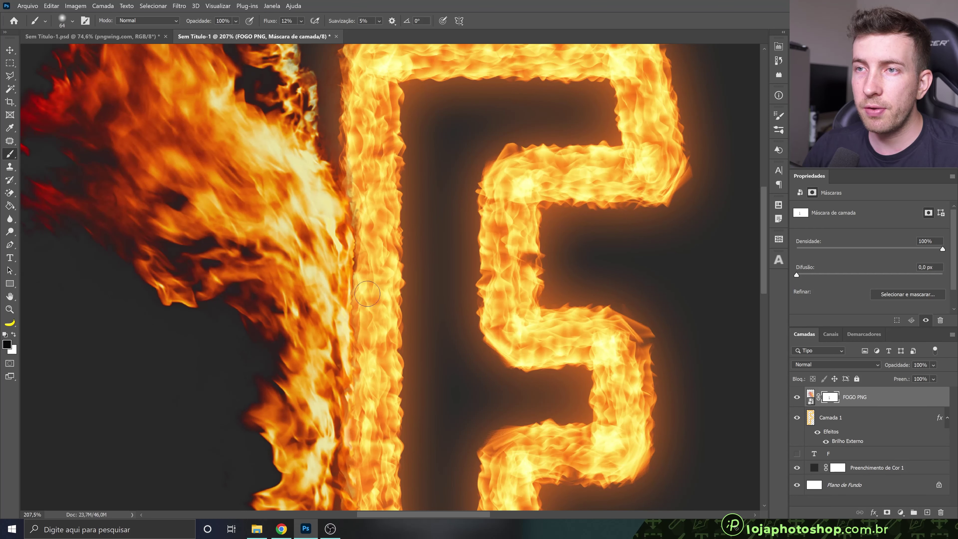
{"action": "mouse_move", "coordinate": [363, 273]}
{"action": "left_mouse_down"}
{"action": "mouse_move", "coordinate": [373, 322]}
{"action": "mouse_move", "coordinate": [363, 340]}
{"action": "left_mouse_up"}
Switch to white and paint flames back along the left fire's edge.
{"action": "key", "text": "x"}
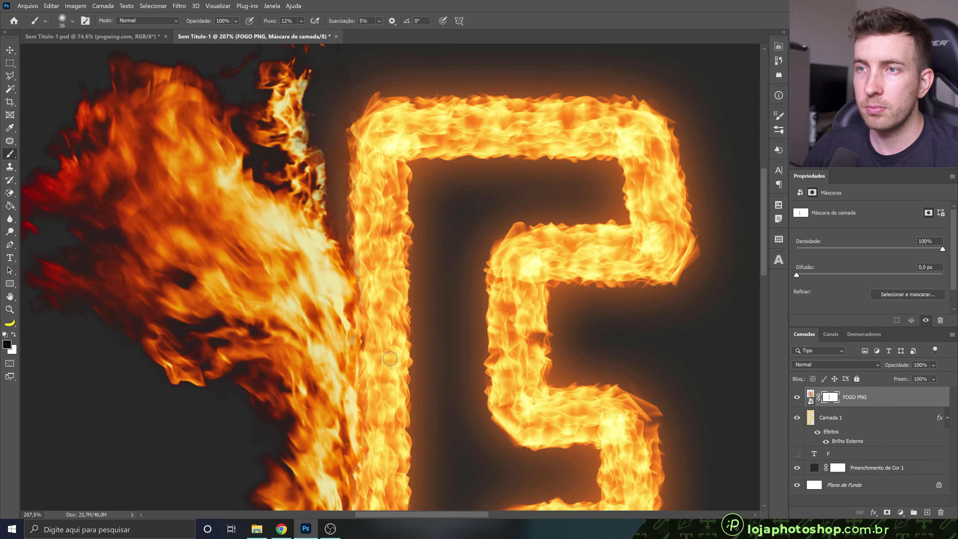
{"action": "left_click_drag", "start_coordinate": [390, 359], "coordinate": [330, 335]}
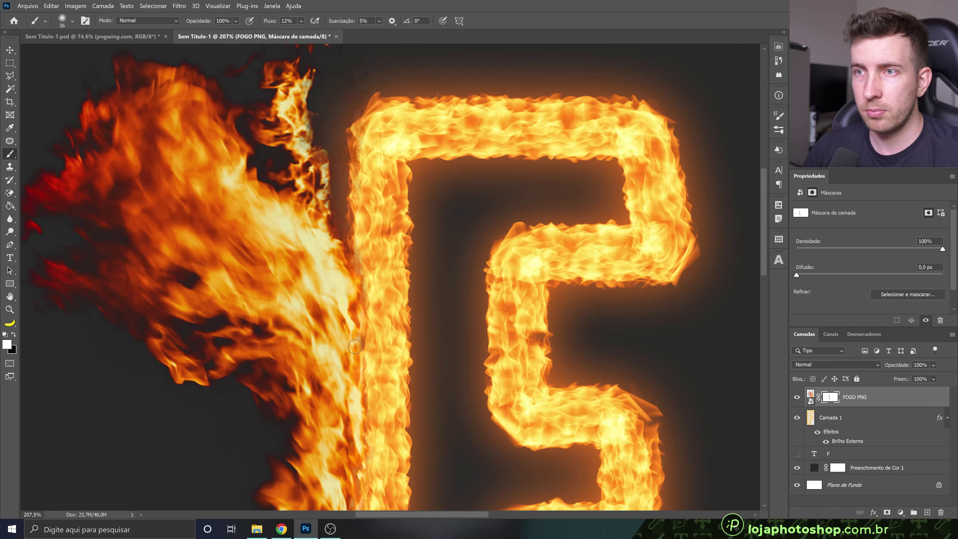
{"action": "scroll", "coordinate": [356, 346], "scroll_direction": "down", "scroll_amount": 3}
{"action": "scroll", "coordinate": [351, 241], "scroll_direction": "up", "scroll_amount": 1}
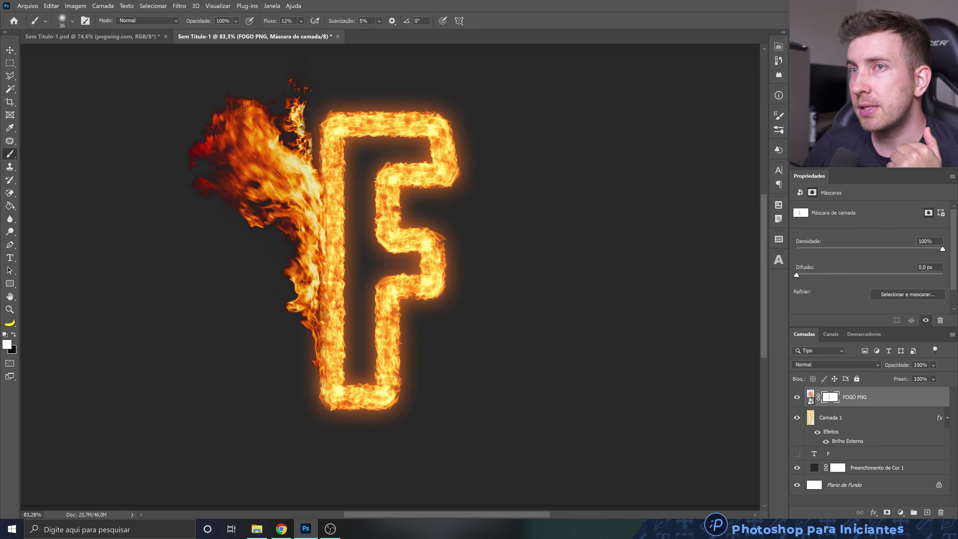
Add a Levels adjustment layer clipped to FOGO PNG.
{"action": "left_click", "coordinate": [901, 512]}
{"action": "left_click", "coordinate": [890, 380]}
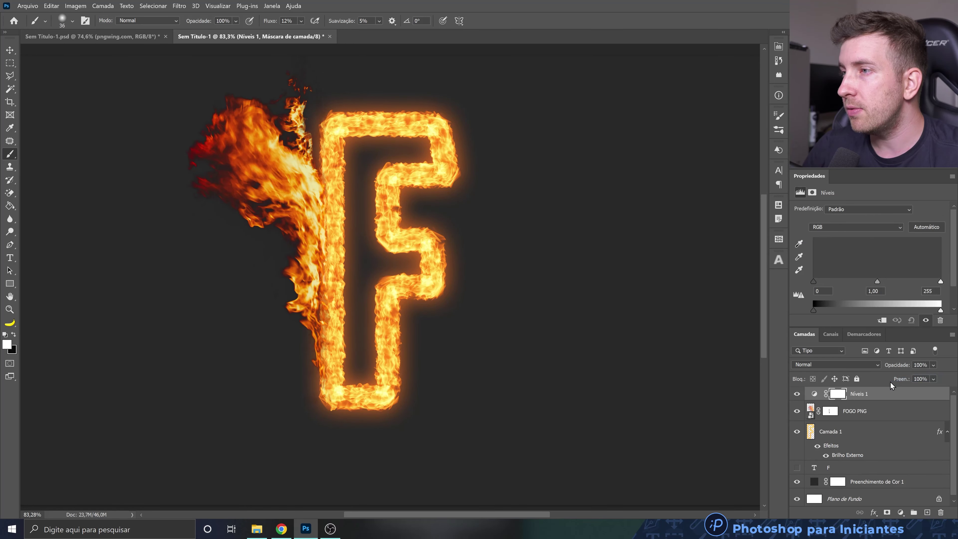
{"action": "left_click", "coordinate": [884, 321]}
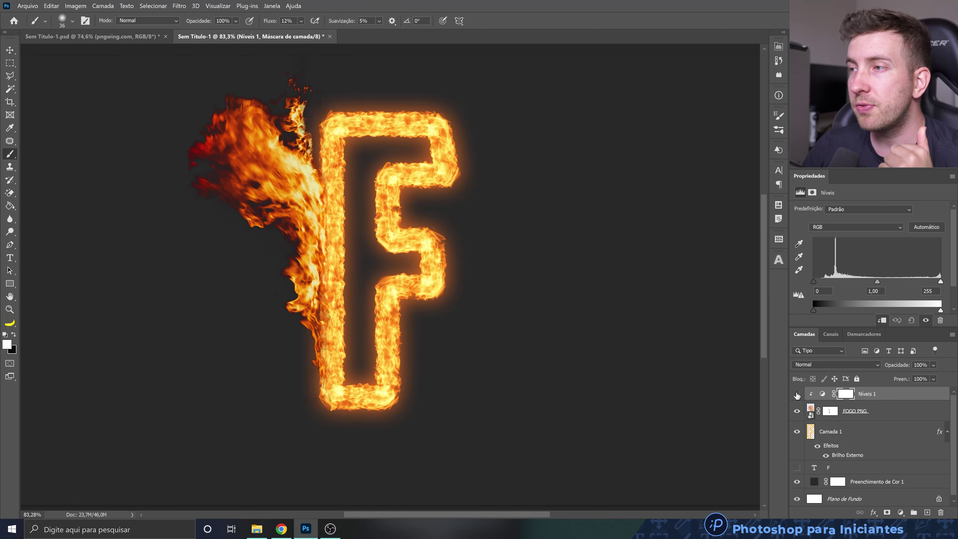
{"action": "scroll", "coordinate": [861, 301], "scroll_direction": "down", "scroll_amount": 1}
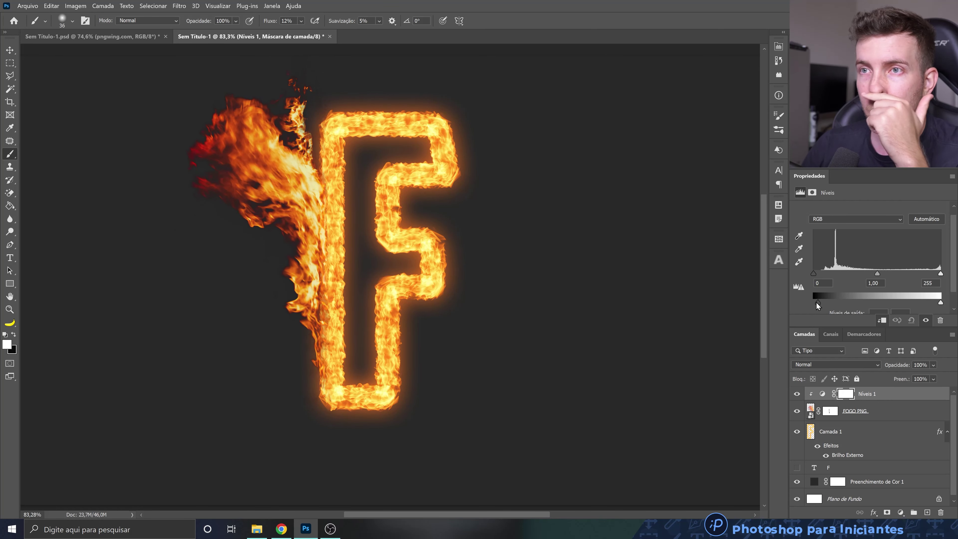
Set the Levels output black to 37 and midtones to 1,08.
{"action": "mouse_move", "coordinate": [823, 300]}
{"action": "left_mouse_down"}
{"action": "mouse_move", "coordinate": [813, 303]}
{"action": "mouse_move", "coordinate": [834, 301]}
{"action": "left_mouse_up"}
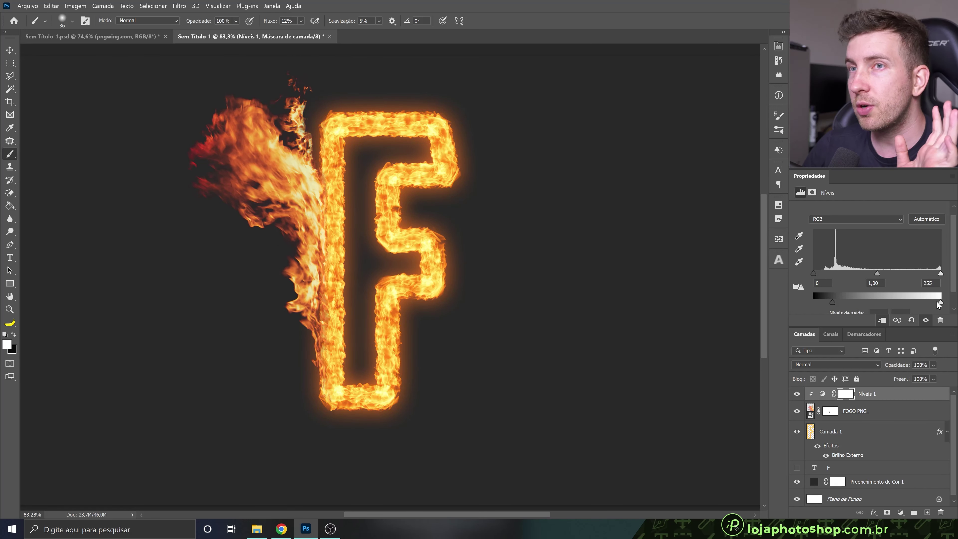
{"action": "scroll", "coordinate": [851, 303], "scroll_direction": "down", "scroll_amount": 1}
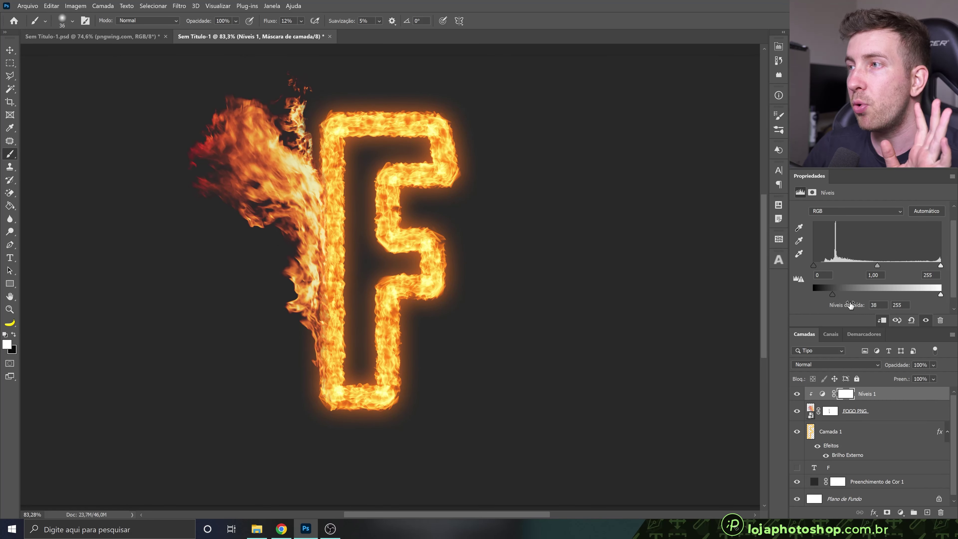
{"action": "left_click_drag", "start_coordinate": [833, 294], "coordinate": [832, 294]}
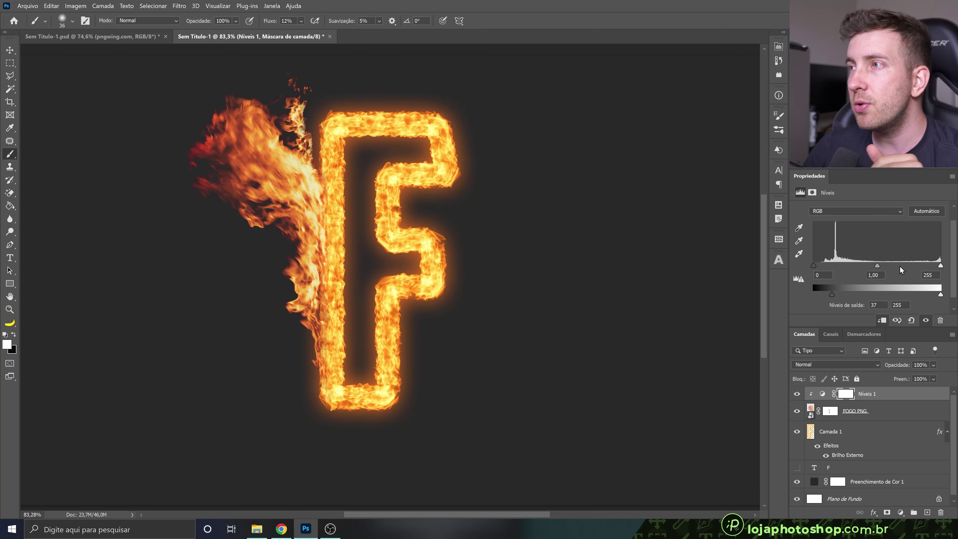
{"action": "left_click_drag", "start_coordinate": [878, 265], "coordinate": [875, 266]}
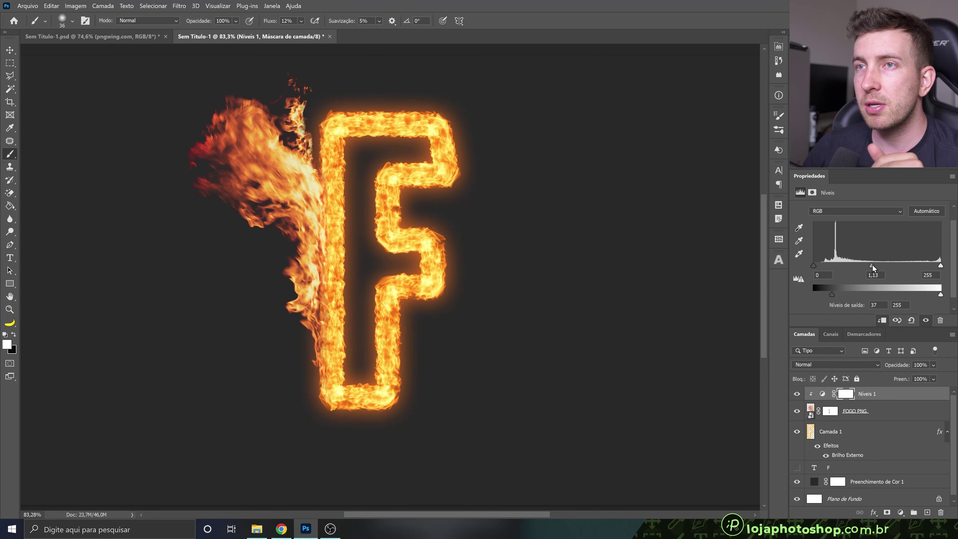
{"action": "left_click_drag", "start_coordinate": [879, 265], "coordinate": [875, 265]}
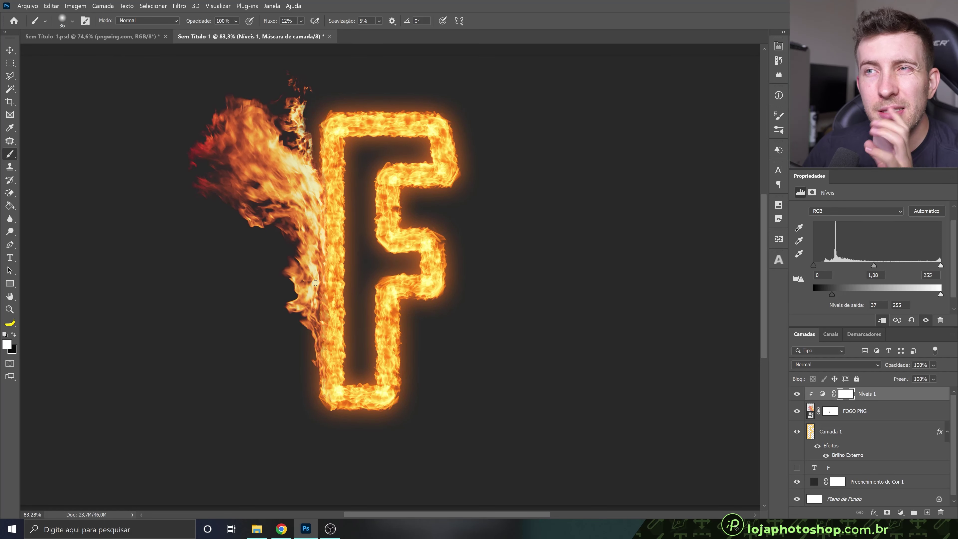
Add a clipped Matiz/Saturação layer with hue +6, toggling its visibility to compare.
{"action": "left_click", "coordinate": [900, 513]}
{"action": "left_click", "coordinate": [895, 418]}
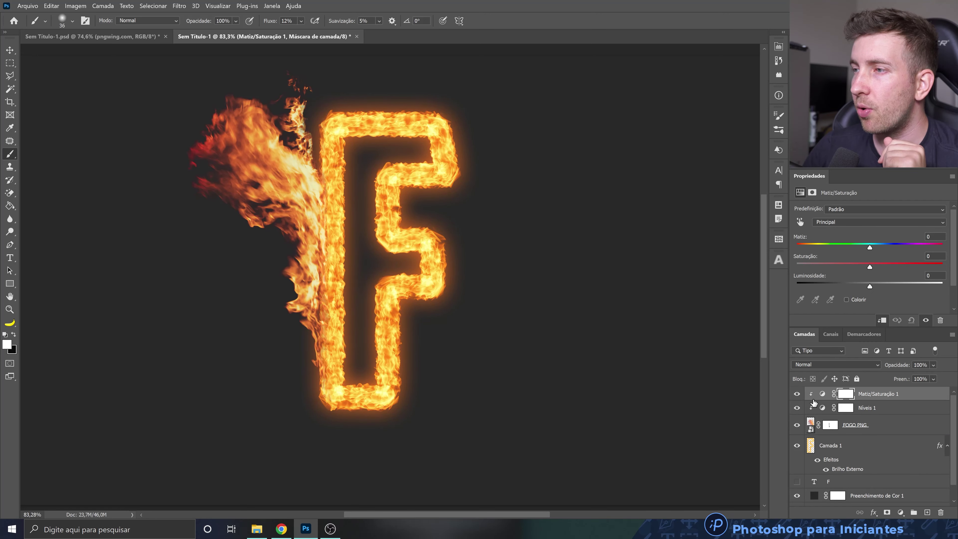
{"action": "left_click_drag", "start_coordinate": [871, 248], "coordinate": [872, 248]}
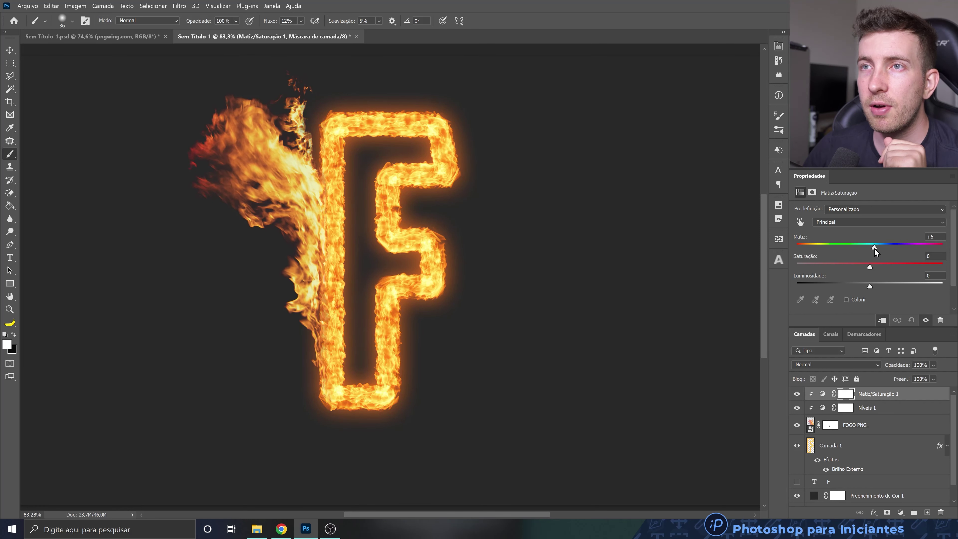
{"action": "left_click", "coordinate": [797, 394]}
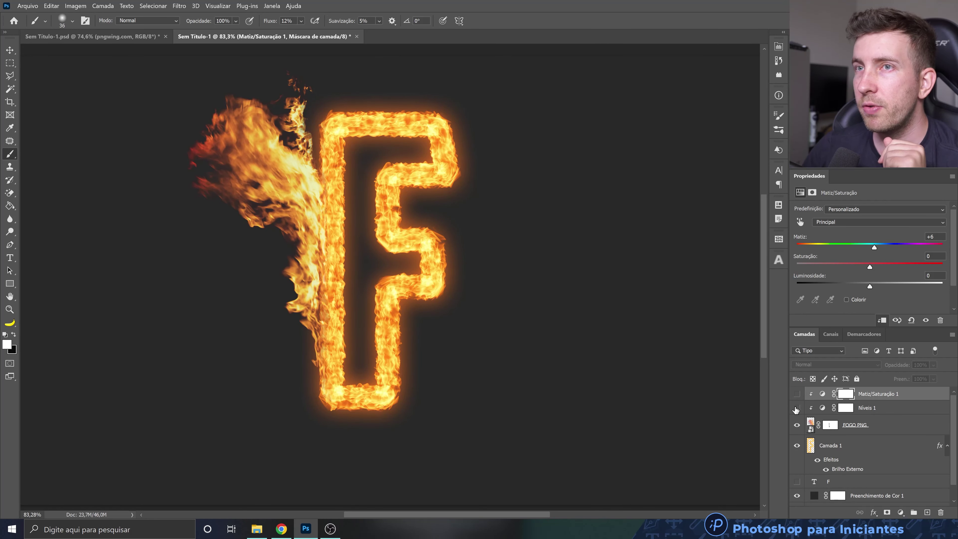
{"action": "left_click_drag", "start_coordinate": [796, 410], "coordinate": [797, 399]}
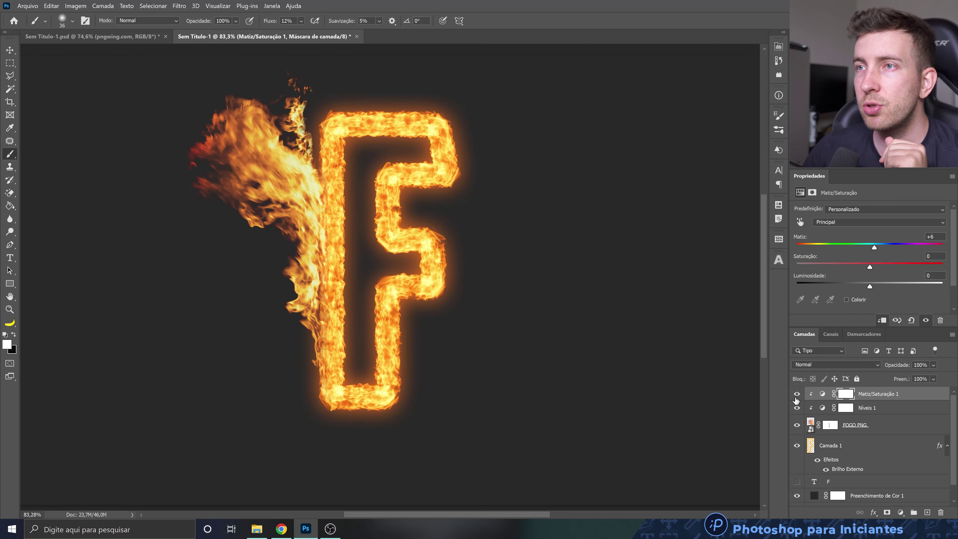
{"action": "left_click", "coordinate": [797, 393]}
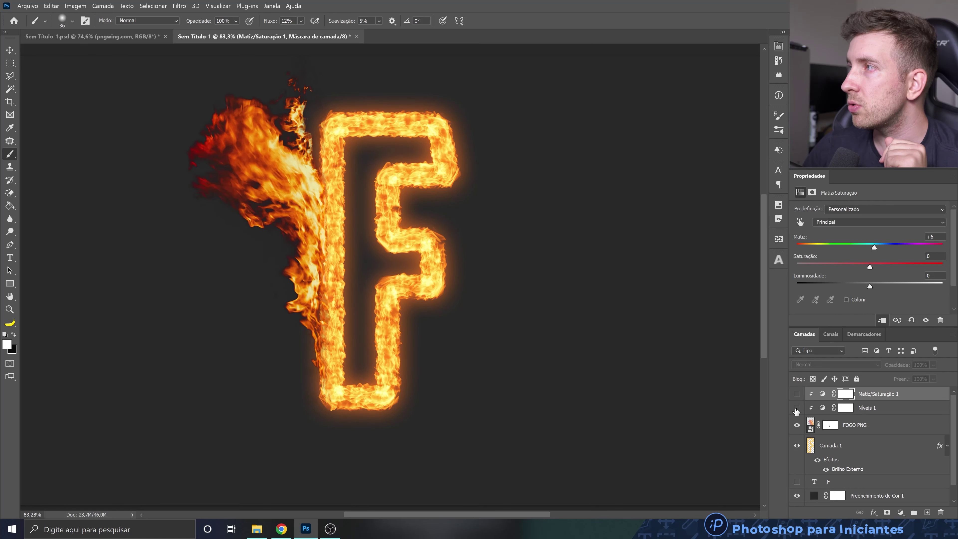
{"action": "left_click", "coordinate": [797, 394]}
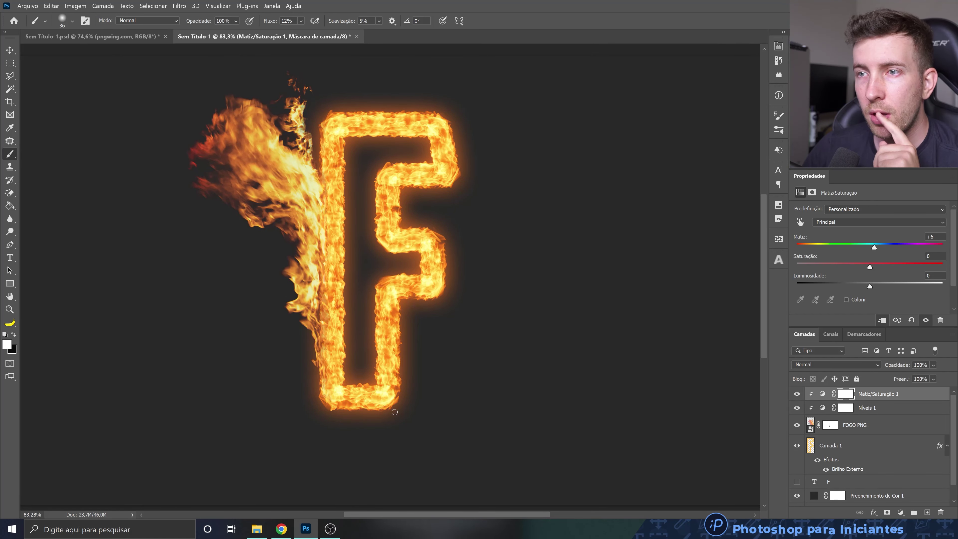
{"action": "left_click", "coordinate": [842, 446]}
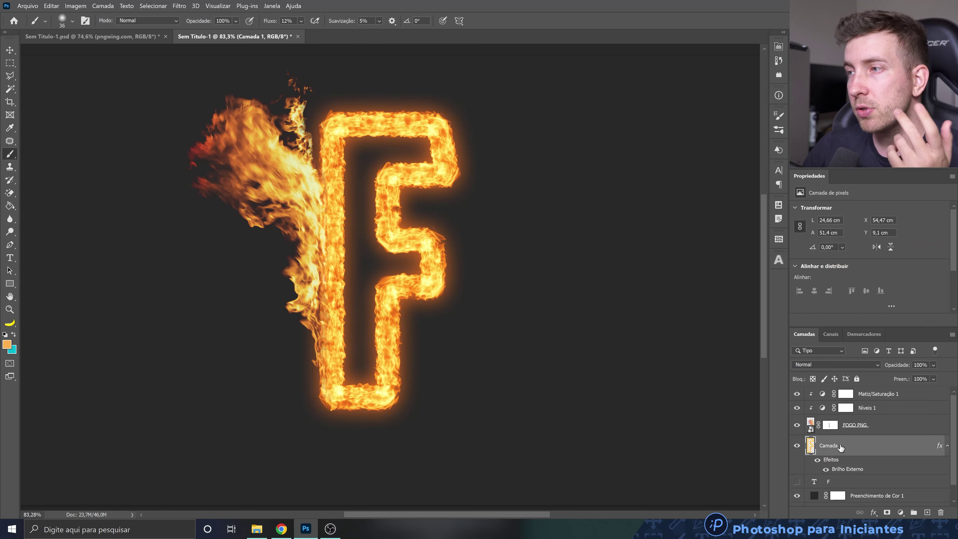
Add a second Matiz/Saturação layer clipped to Camada 1 with a slight negative hue.
{"action": "left_click", "coordinate": [797, 446]}
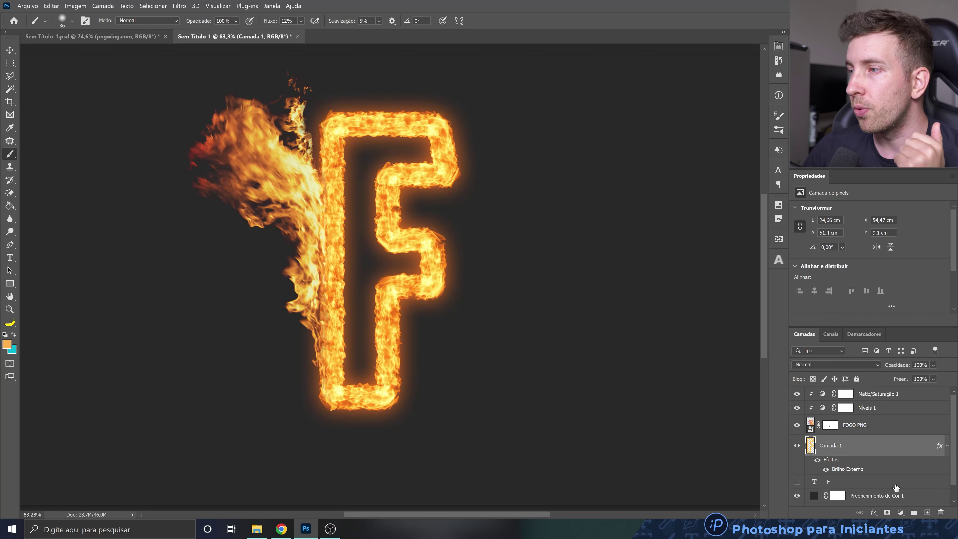
{"action": "left_click", "coordinate": [901, 513]}
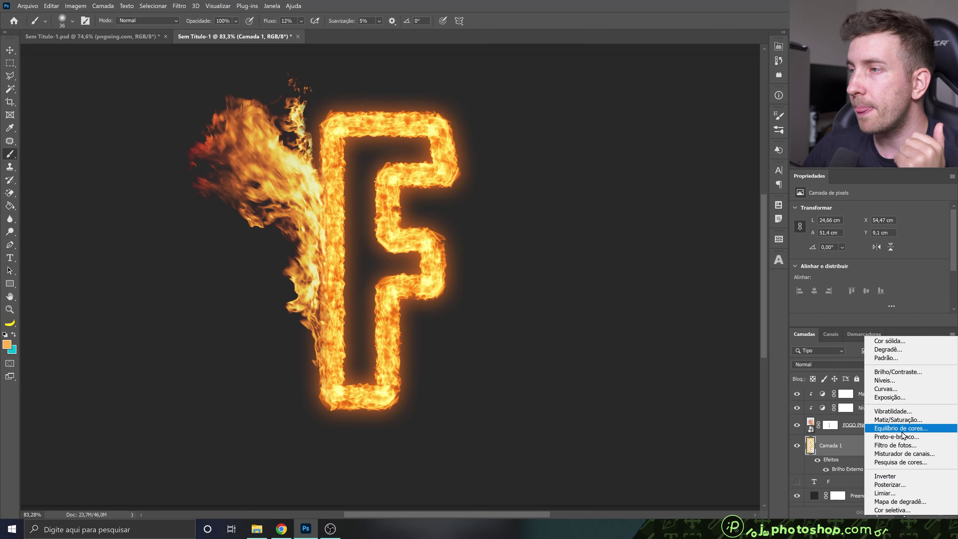
{"action": "left_click", "coordinate": [900, 421]}
{"action": "left_click", "coordinate": [882, 320]}
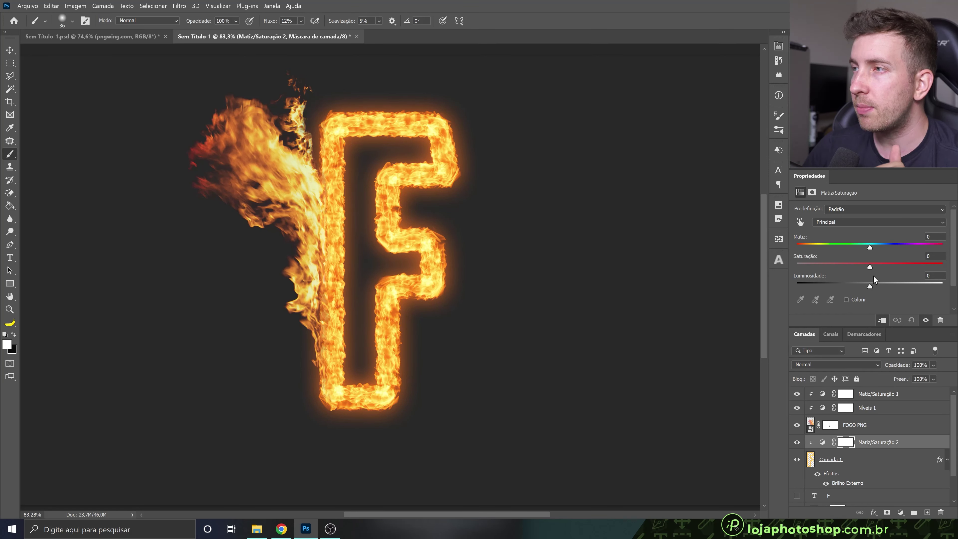
{"action": "left_click_drag", "start_coordinate": [871, 247], "coordinate": [868, 245]}
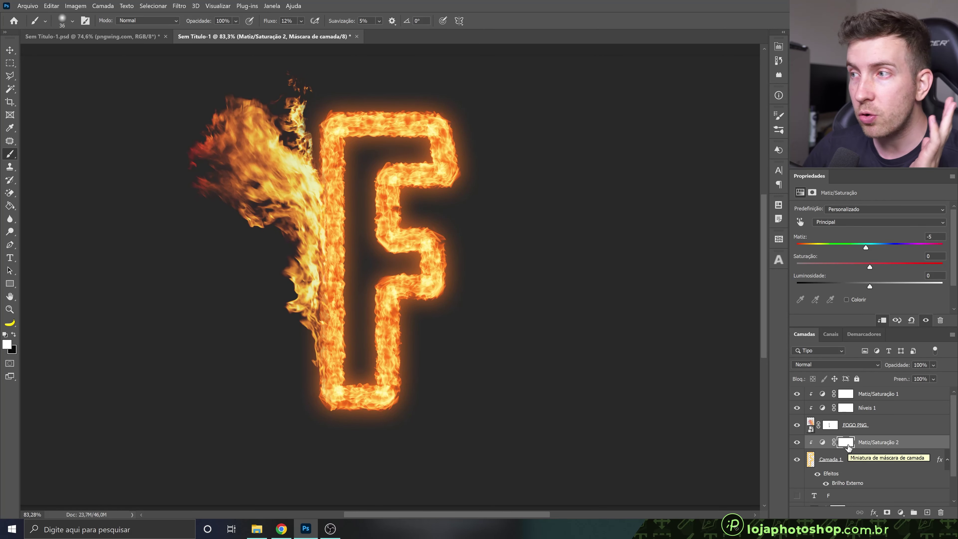
Invert its mask and paint white with a 678 px brush over the F's bottom and middle.
{"action": "left_click", "coordinate": [848, 445]}
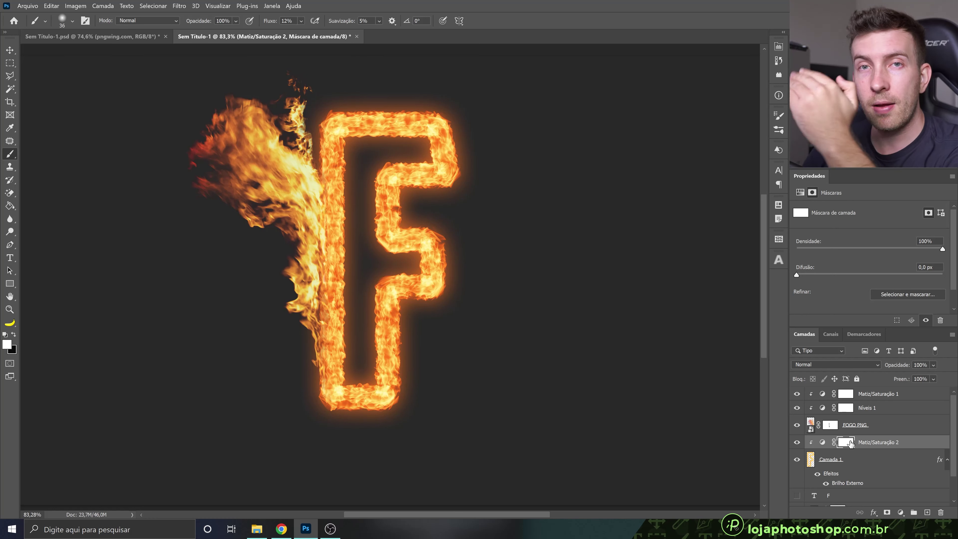
{"action": "left_click_drag", "start_coordinate": [849, 444], "coordinate": [851, 446]}
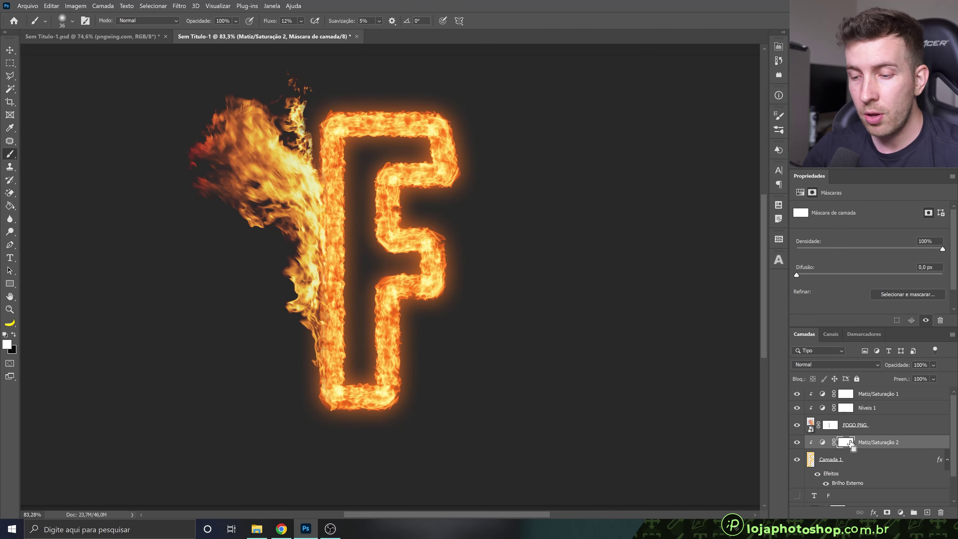
{"action": "key", "text": "ctrl+i"}
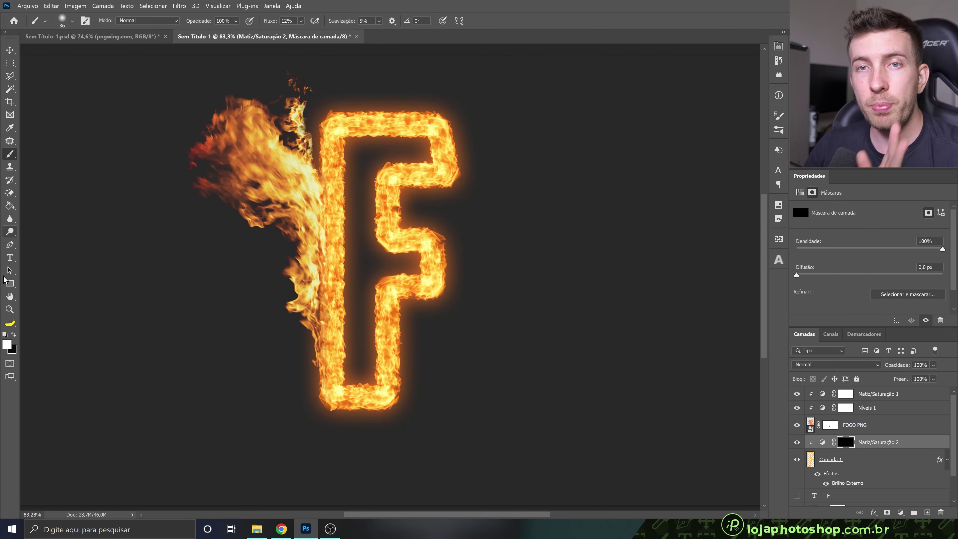
{"action": "left_click_drag", "start_coordinate": [486, 353], "coordinate": [498, 362]}
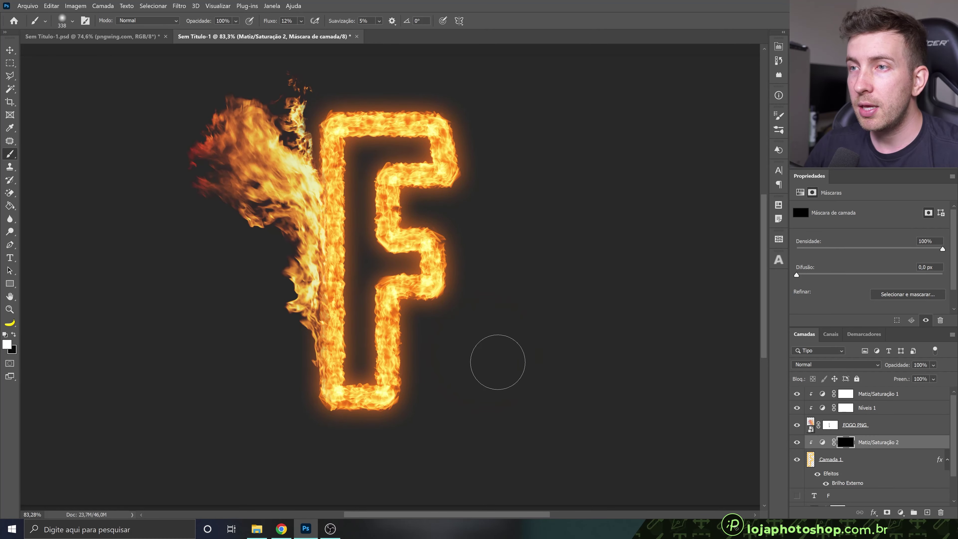
{"action": "left_click_drag", "start_coordinate": [408, 378], "coordinate": [494, 379]}
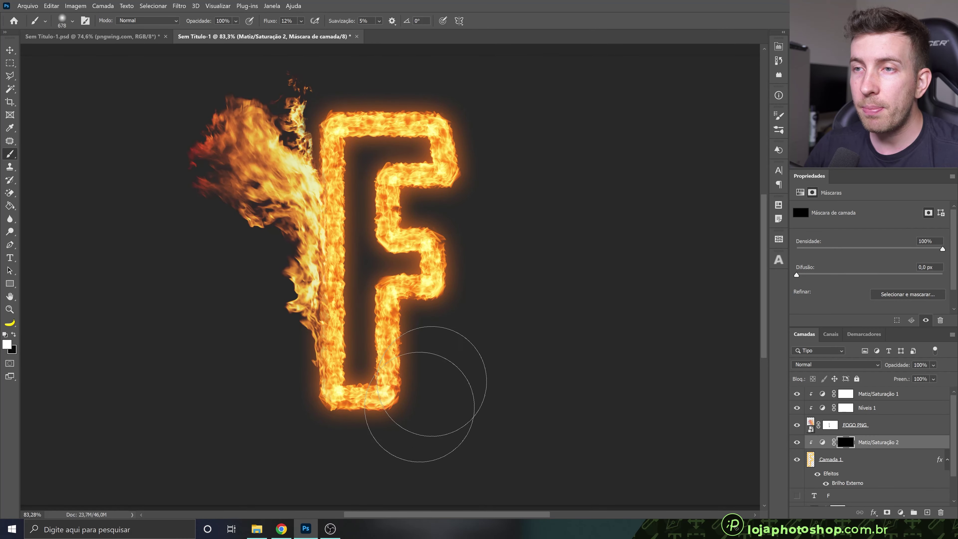
{"action": "left_click", "coordinate": [434, 355]}
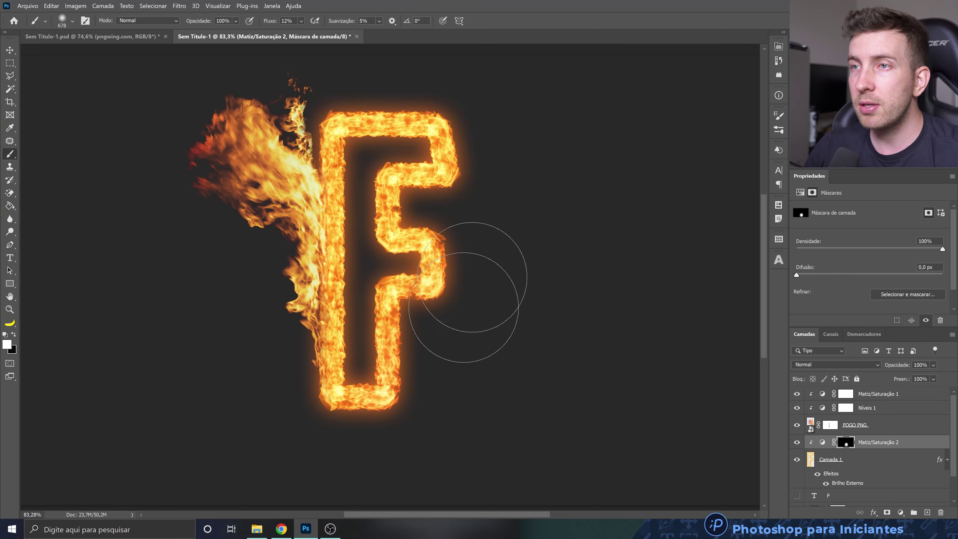
{"action": "left_click_drag", "start_coordinate": [464, 304], "coordinate": [488, 117]}
Compare the adjustment on and off, then ease the hue shift to about -8.
{"action": "left_click", "coordinate": [797, 442]}
{"action": "left_click", "coordinate": [797, 443]}
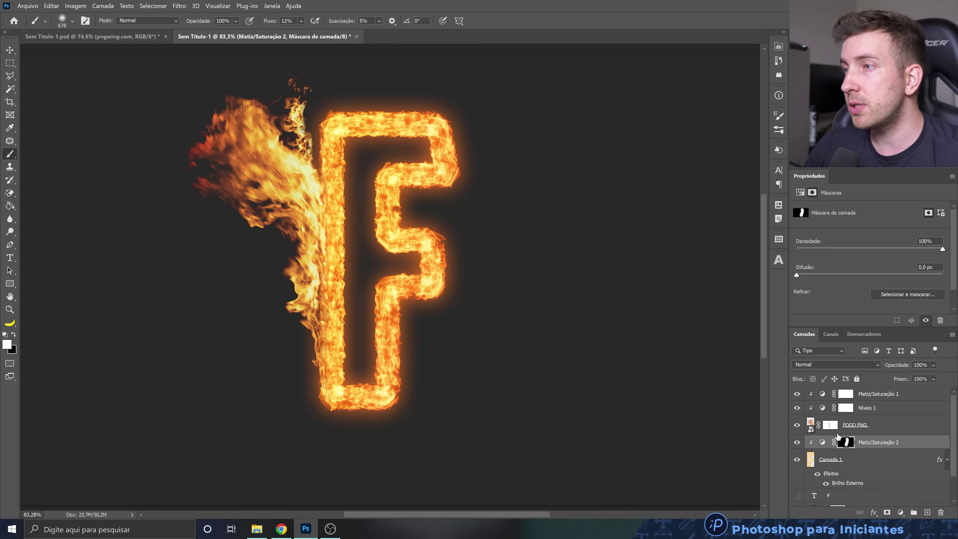
{"action": "left_click", "coordinate": [823, 442]}
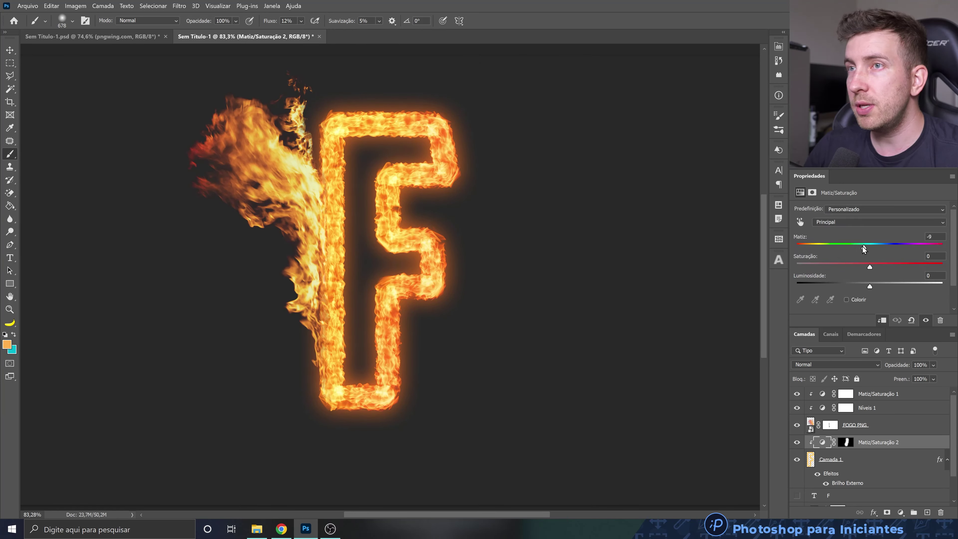
{"action": "left_click_drag", "start_coordinate": [863, 248], "coordinate": [865, 246]}
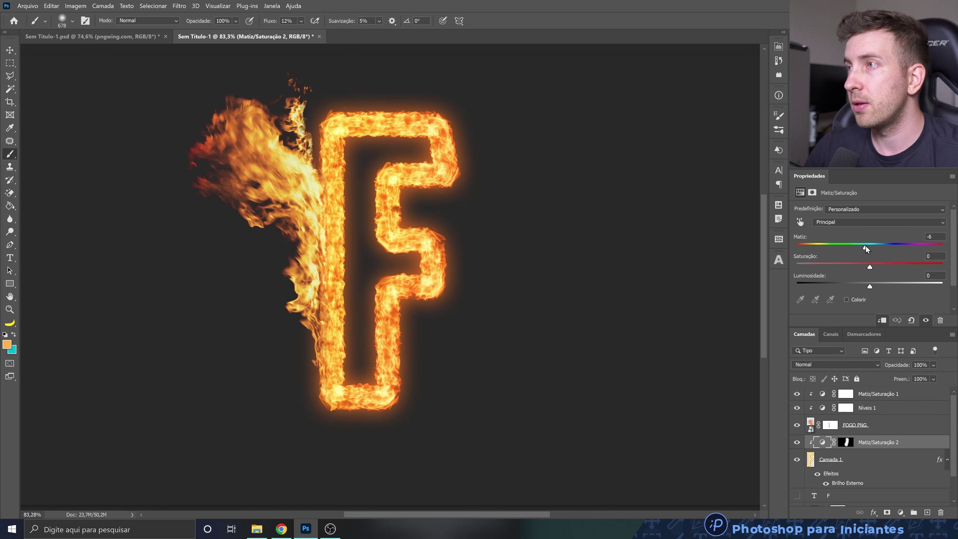
{"action": "left_click", "coordinate": [845, 443]}
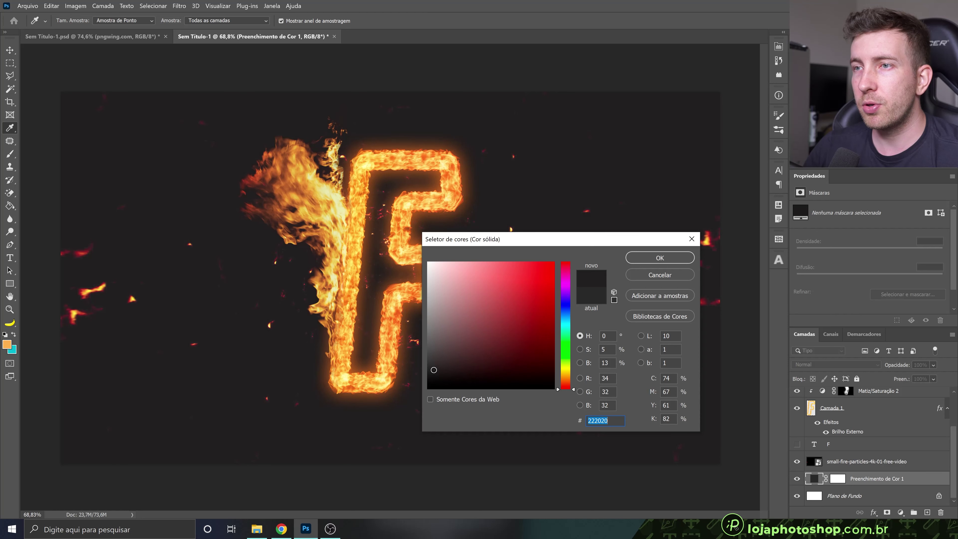
Pick the dark reddish grey 282525 for the background fill and confirm.
{"action": "left_click", "coordinate": [572, 387]}
{"action": "left_click", "coordinate": [438, 369]}
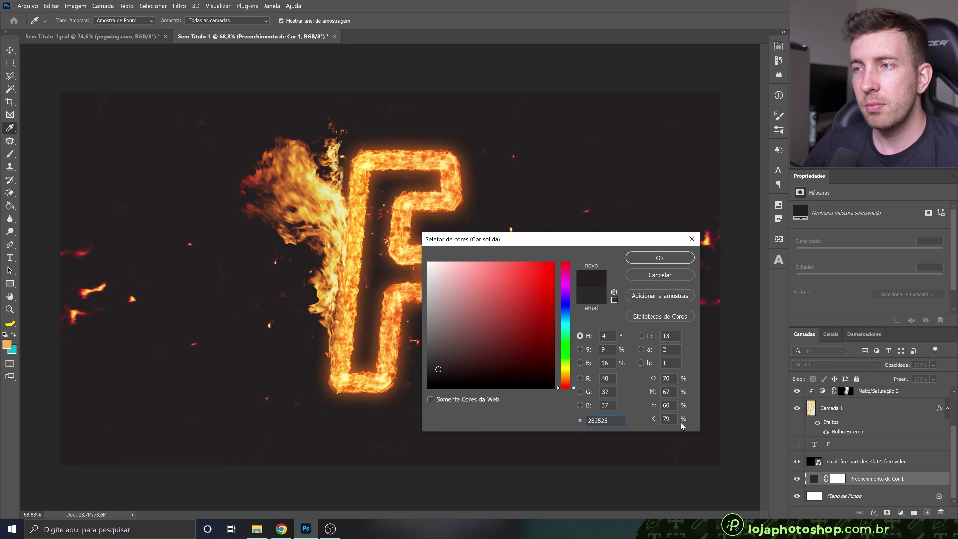
{"action": "left_click", "coordinate": [656, 258]}
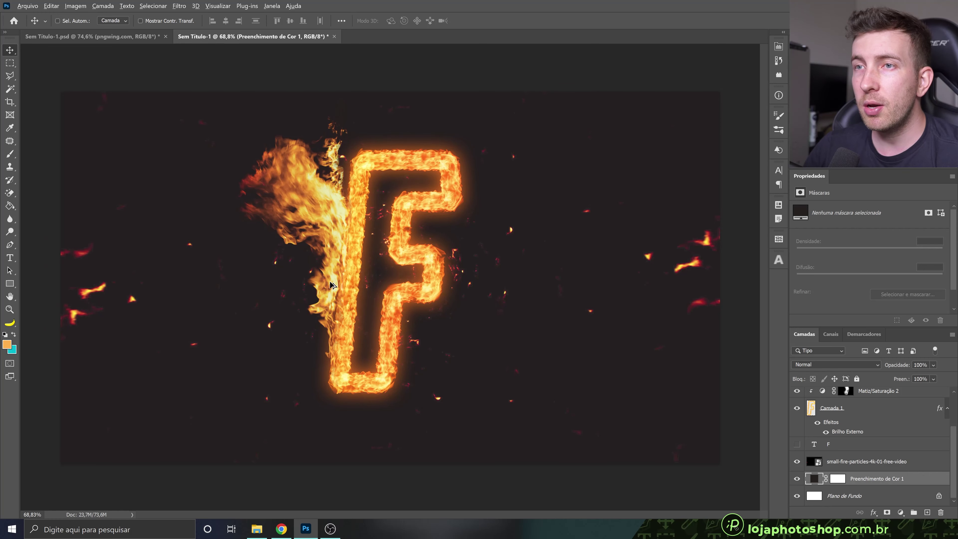
{"action": "scroll", "coordinate": [345, 275], "scroll_direction": "up", "scroll_amount": 3}
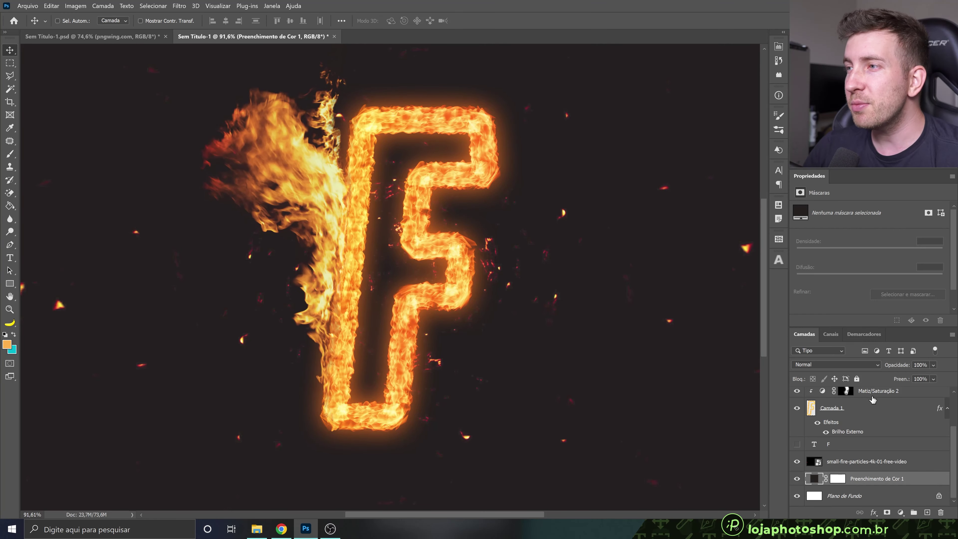